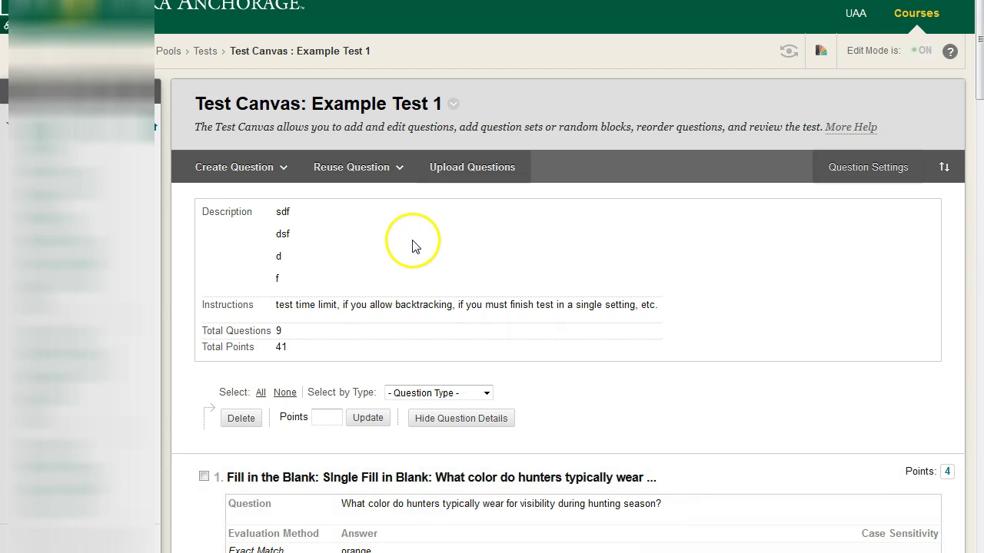
- Browse the question-type list, then review question 1's hunters sentence on the test page
{"action": "left_click", "coordinate": [246, 175]}
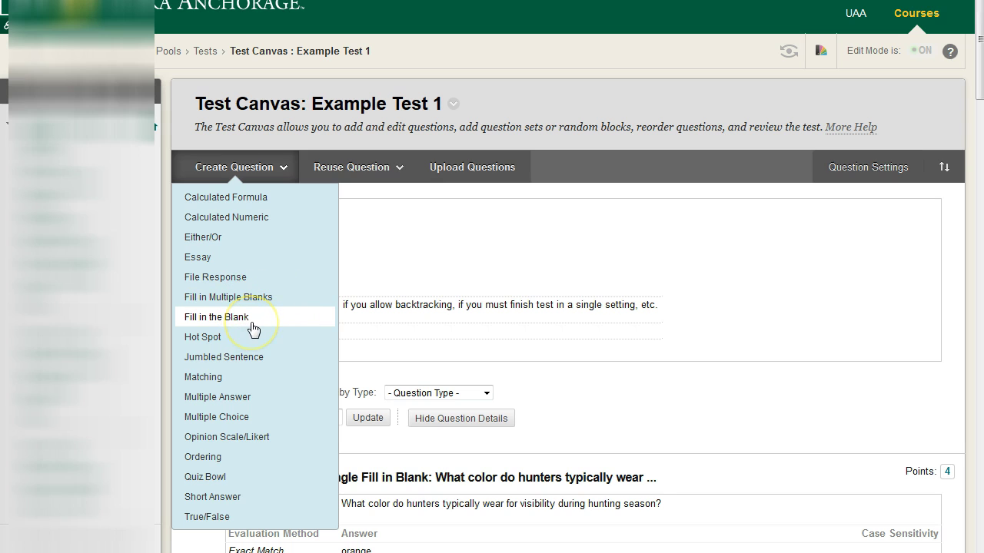
{"action": "left_click", "coordinate": [296, 315]}
{"action": "scroll", "coordinate": [442, 245], "scroll_direction": "down", "scroll_amount": 2}
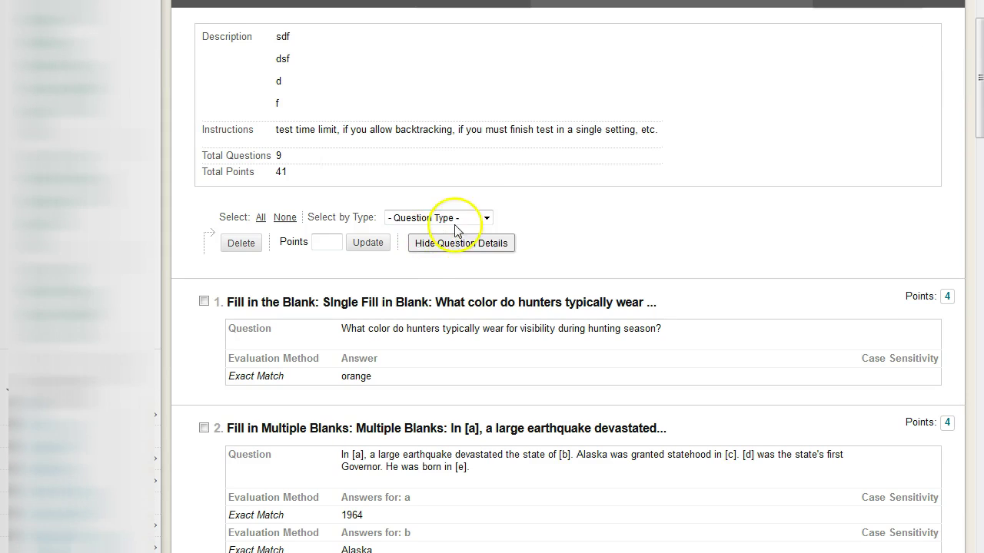
{"action": "scroll", "coordinate": [573, 201], "scroll_direction": "down", "scroll_amount": 1}
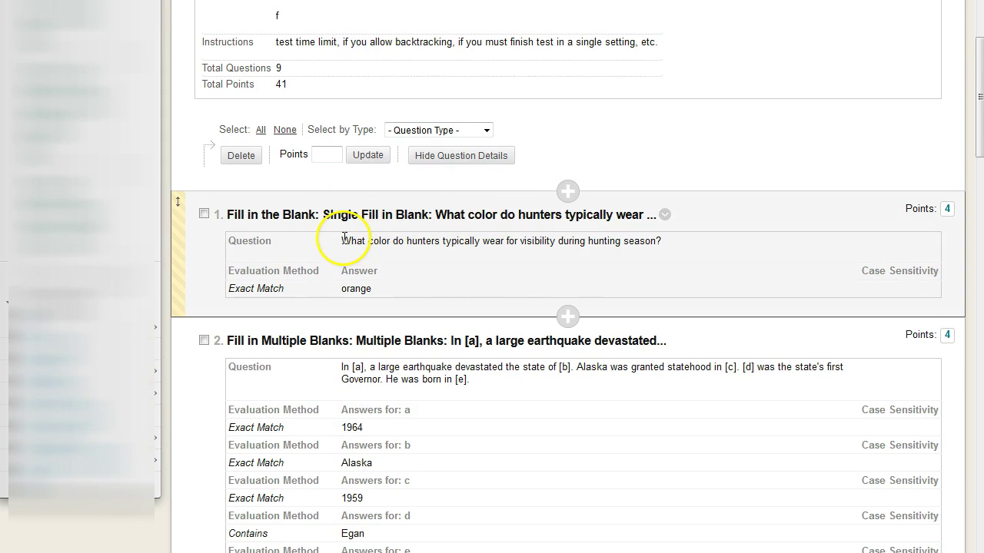
{"action": "left_click_drag", "start_coordinate": [408, 241], "coordinate": [676, 242]}
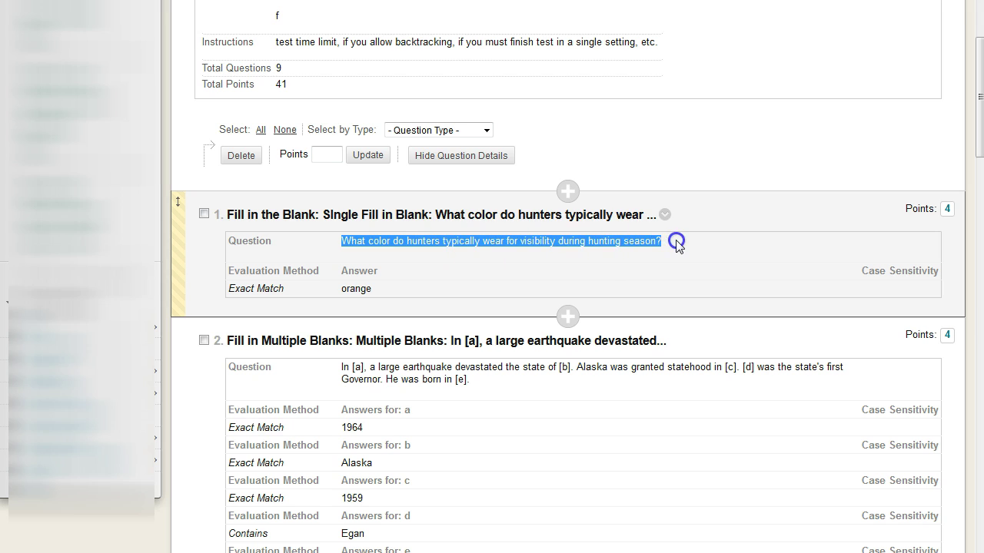
{"action": "left_click", "coordinate": [671, 246]}
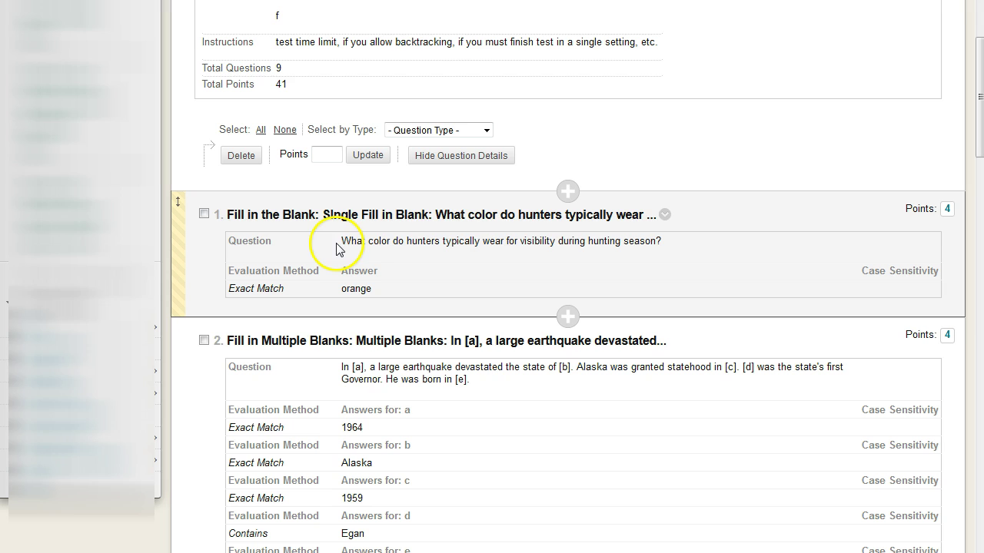
{"action": "left_click_drag", "start_coordinate": [440, 242], "coordinate": [578, 240]}
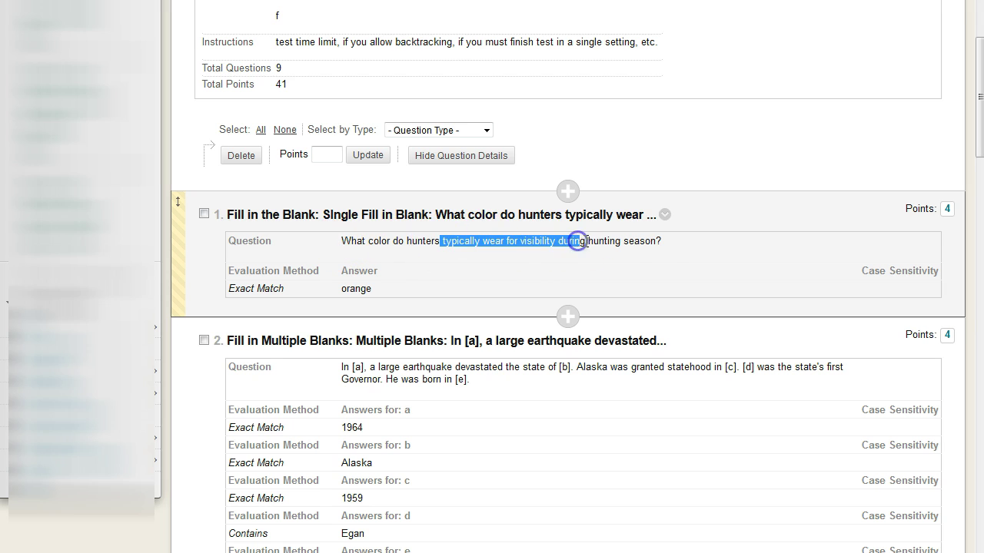
{"action": "left_click", "coordinate": [660, 242]}
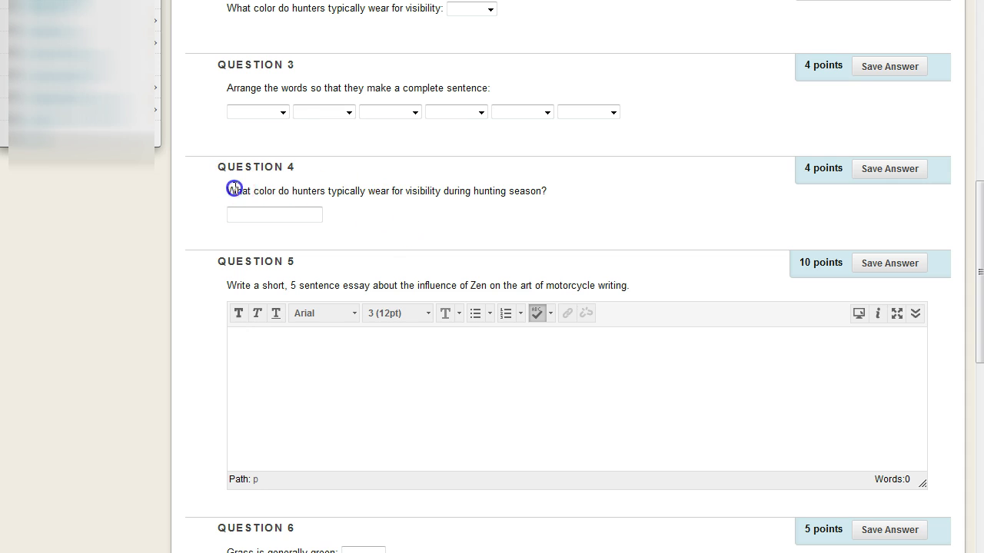
- Review Question 4 and question 2's blanks, noting answers 1964 and Alaska and markers [a]–[e]
{"action": "left_click_drag", "start_coordinate": [233, 189], "coordinate": [559, 201]}
{"action": "left_click", "coordinate": [272, 215]}
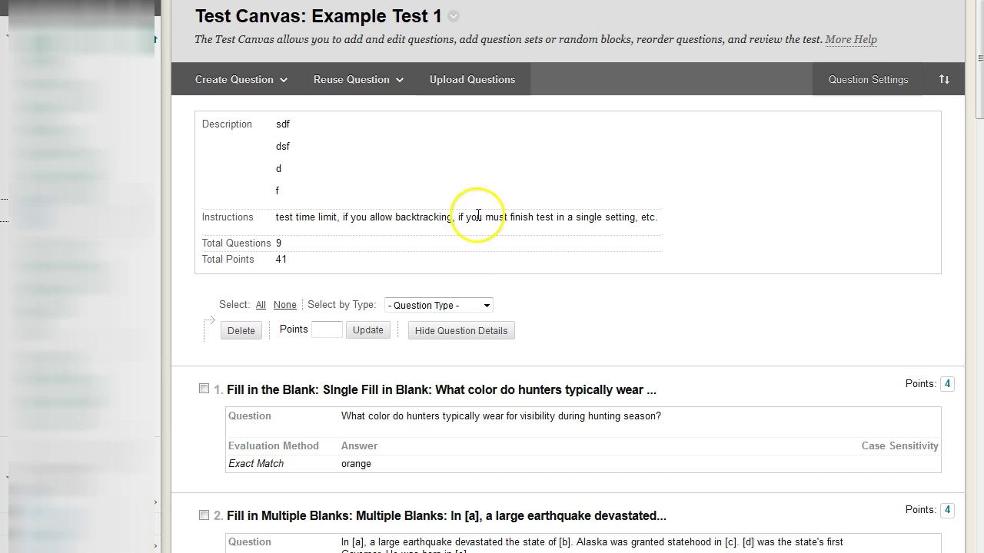
{"action": "scroll", "coordinate": [542, 296], "scroll_direction": "down", "scroll_amount": 3}
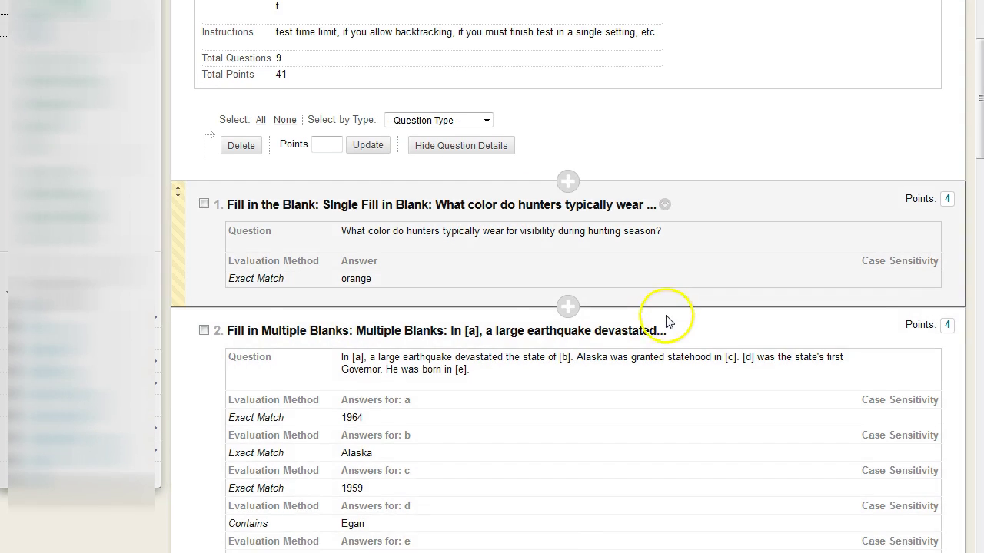
{"action": "scroll", "coordinate": [662, 316], "scroll_direction": "down", "scroll_amount": 3}
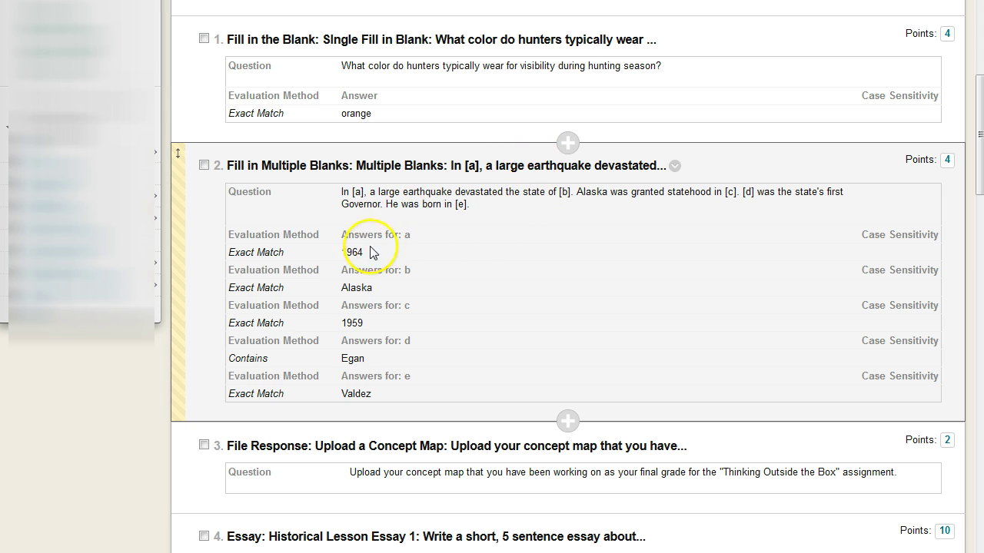
{"action": "left_click_drag", "start_coordinate": [357, 252], "coordinate": [410, 254]}
{"action": "left_click_drag", "start_coordinate": [366, 287], "coordinate": [376, 284]}
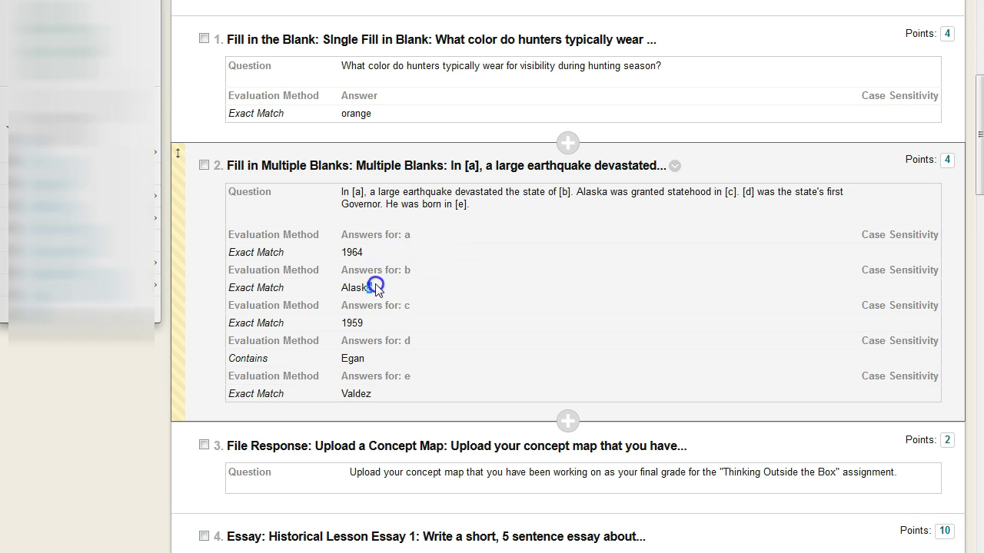
{"action": "left_click", "coordinate": [415, 228]}
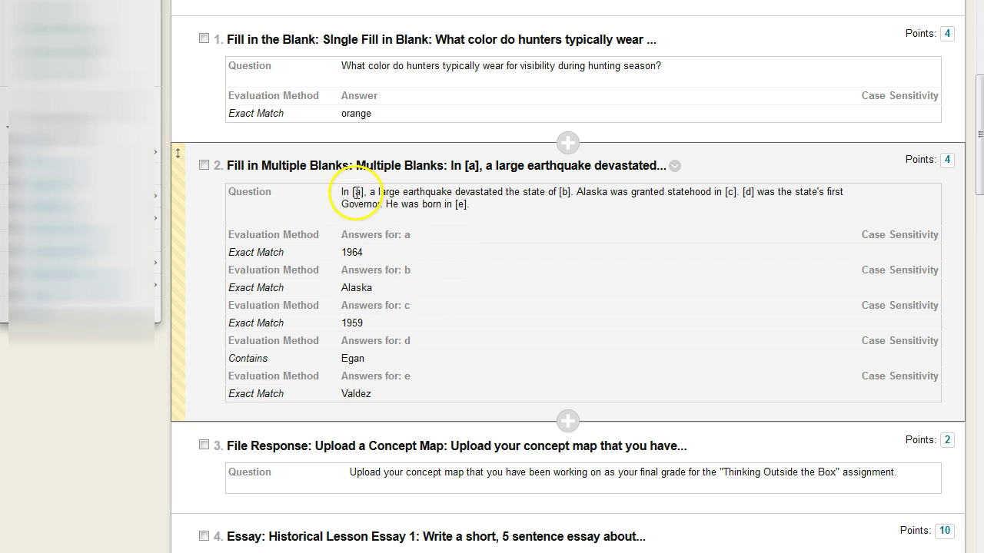
{"action": "left_click_drag", "start_coordinate": [368, 189], "coordinate": [371, 191]}
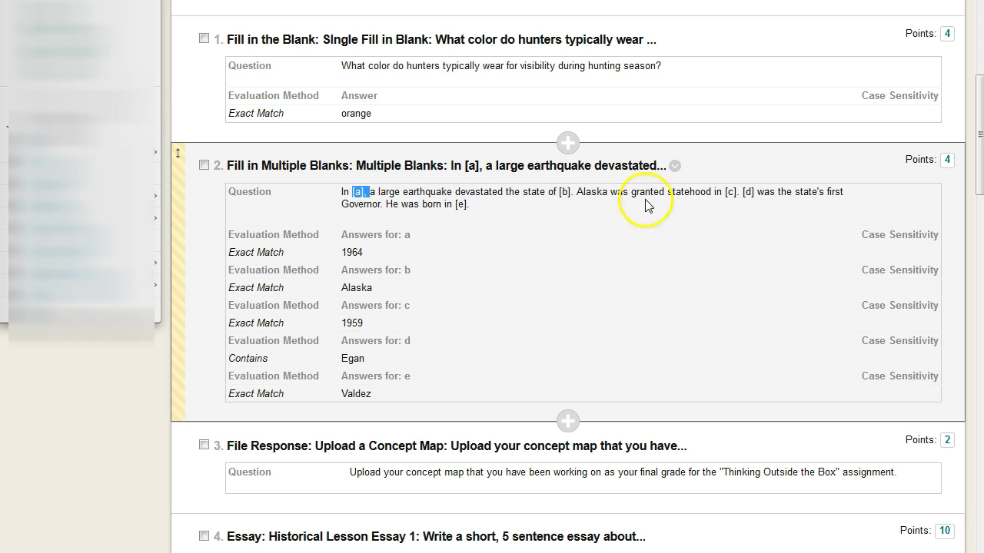
{"action": "left_click", "coordinate": [460, 204]}
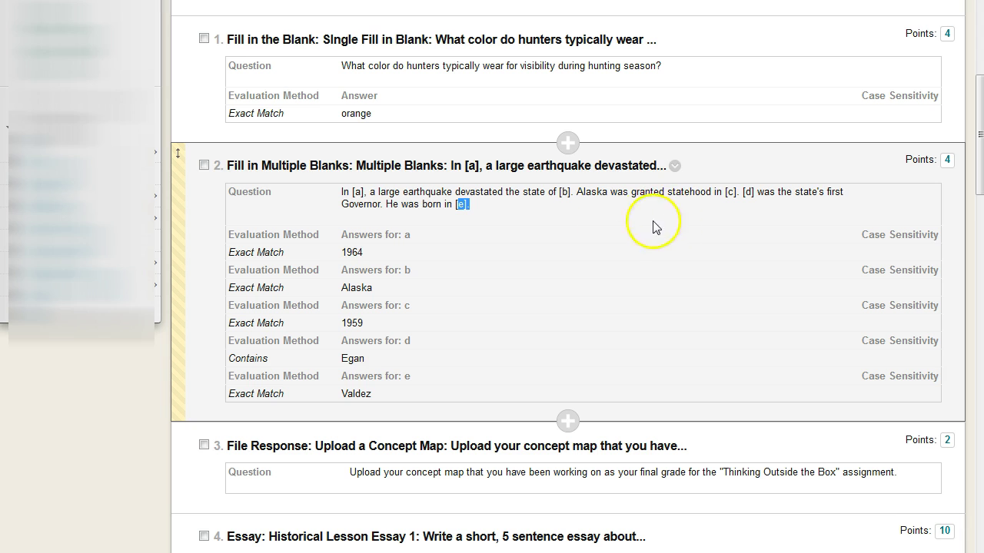
{"action": "left_click_drag", "start_coordinate": [340, 194], "coordinate": [491, 210]}
{"action": "left_click", "coordinate": [501, 203]}
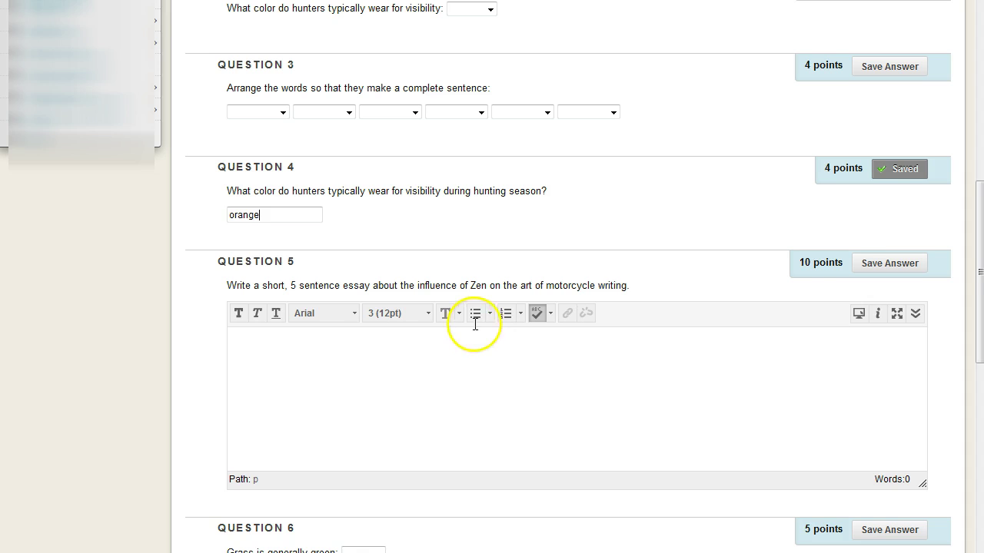
- Step through each blank of Question 9 on the test page
{"action": "scroll", "coordinate": [477, 318], "scroll_direction": "down", "scroll_amount": 6}
{"action": "scroll", "coordinate": [480, 318], "scroll_direction": "down", "scroll_amount": 3}
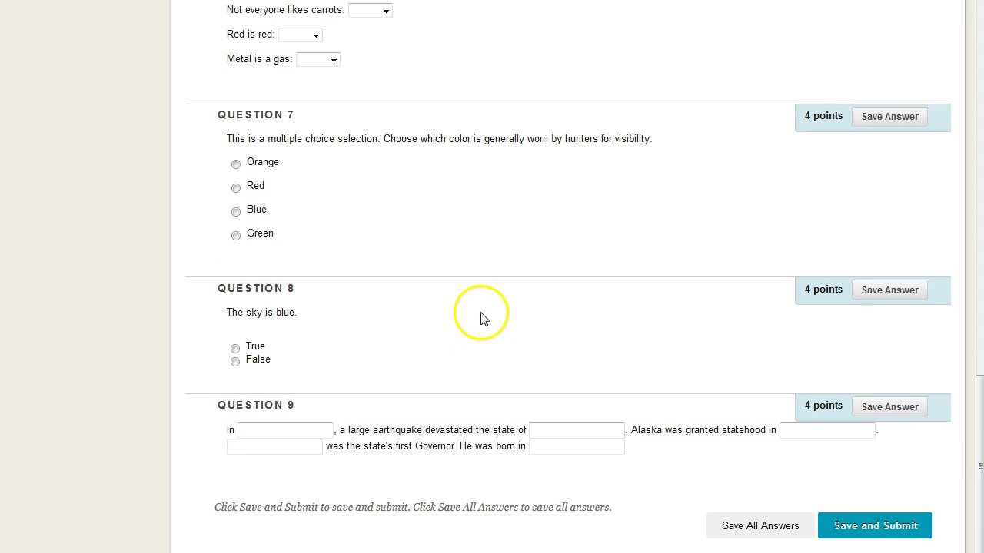
{"action": "left_click", "coordinate": [262, 430]}
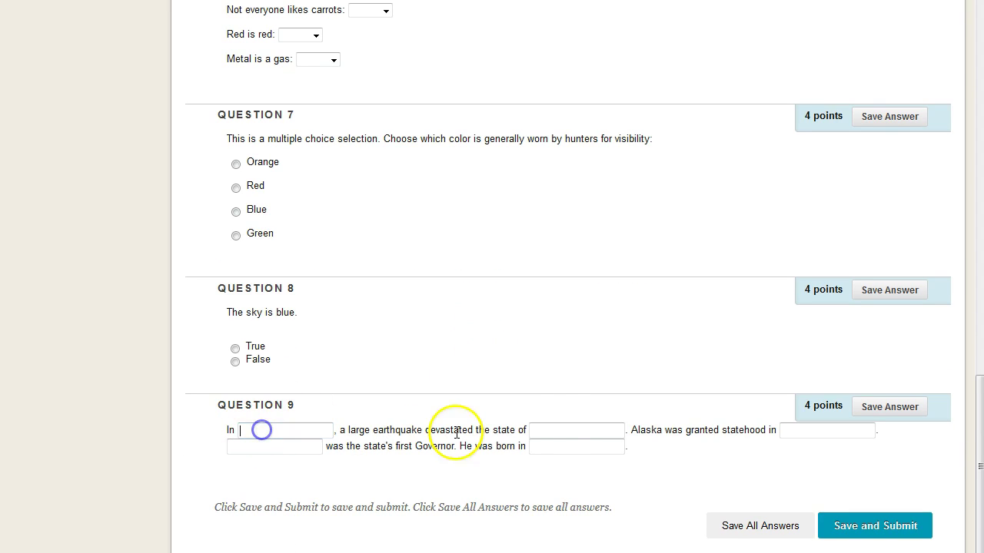
{"action": "left_click", "coordinate": [571, 429]}
{"action": "left_click", "coordinate": [817, 429]}
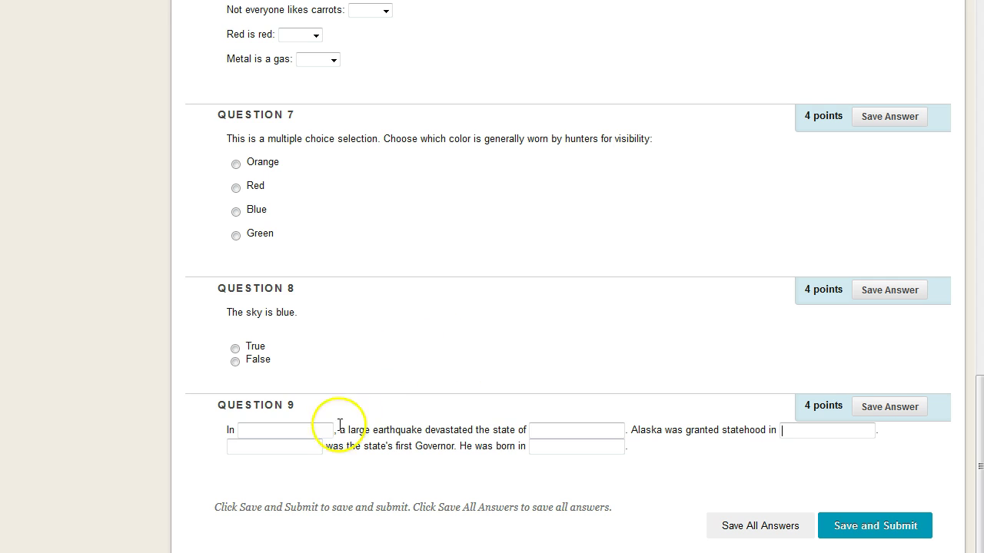
{"action": "left_click", "coordinate": [299, 431]}
{"action": "left_click", "coordinate": [602, 429]}
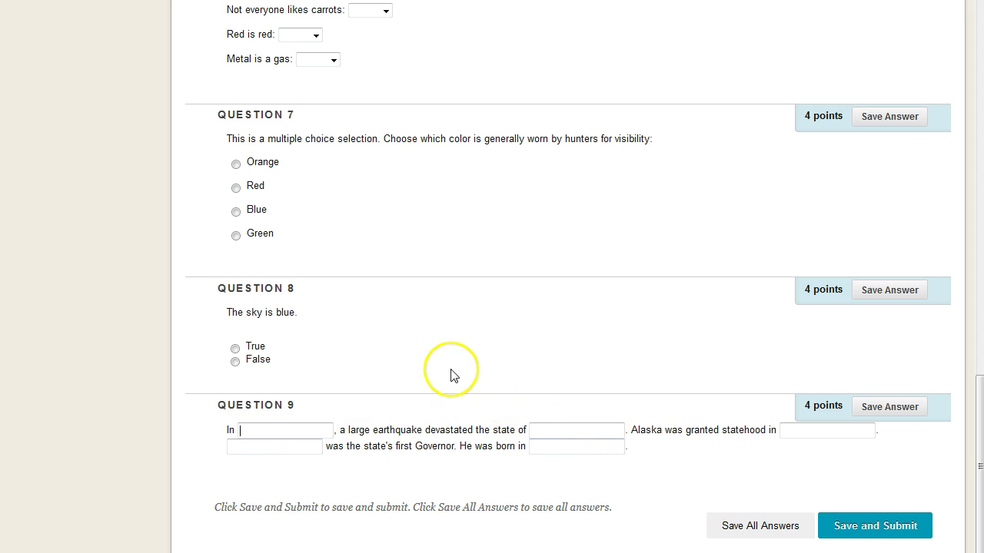
{"action": "left_click", "coordinate": [300, 430]}
{"action": "left_click", "coordinate": [569, 431]}
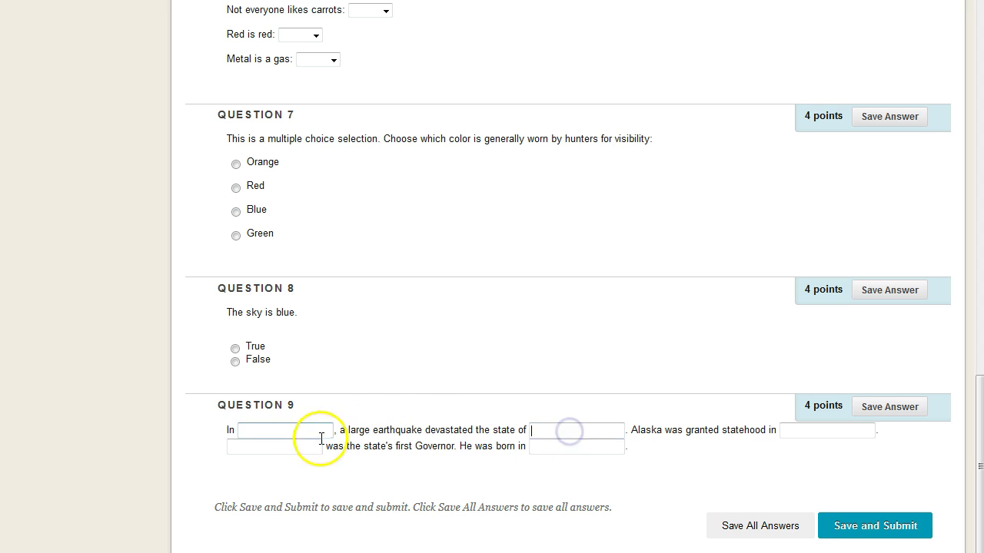
{"action": "left_click", "coordinate": [826, 428]}
{"action": "left_click", "coordinate": [301, 445]}
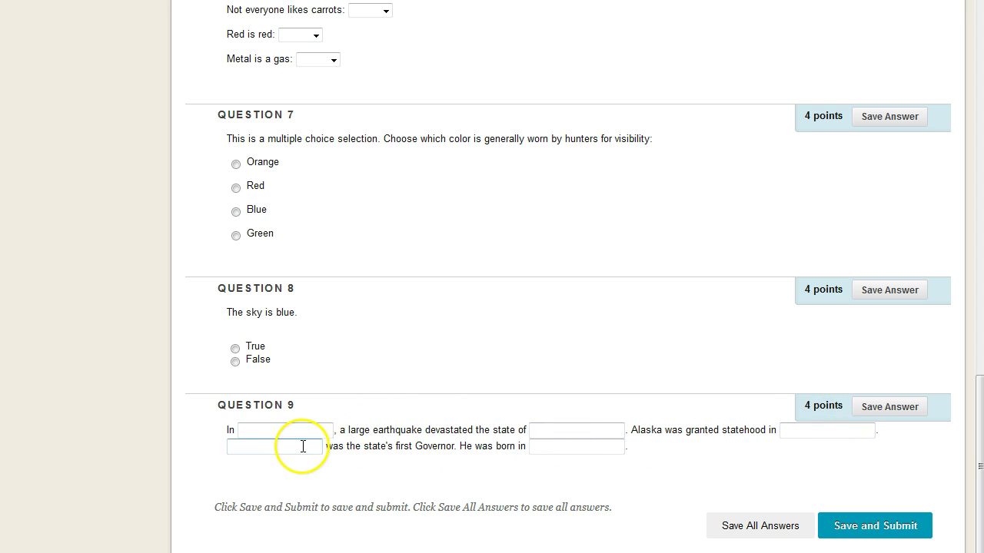
{"action": "left_click", "coordinate": [581, 453]}
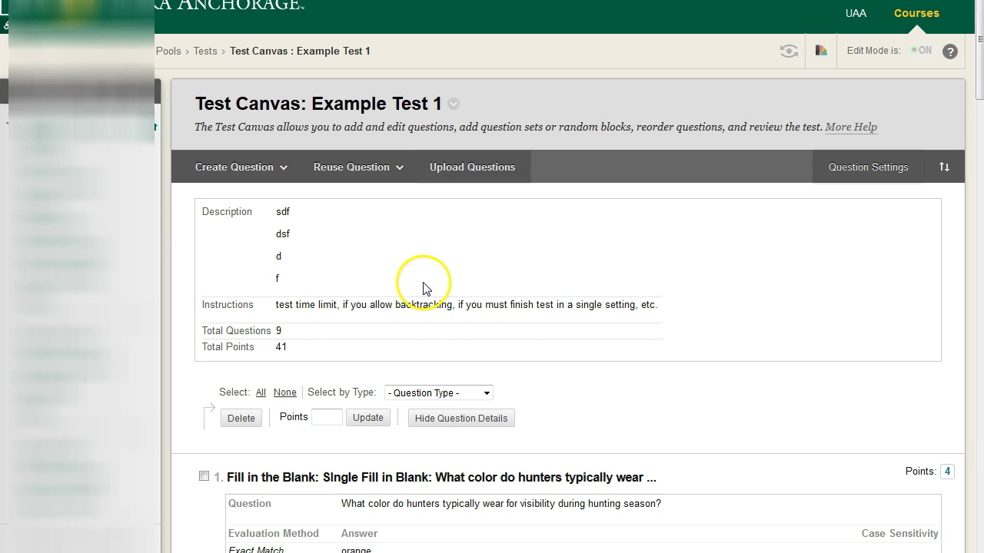
- Open the hunters question 1 for editing from its actions menu
{"action": "left_click", "coordinate": [283, 169]}
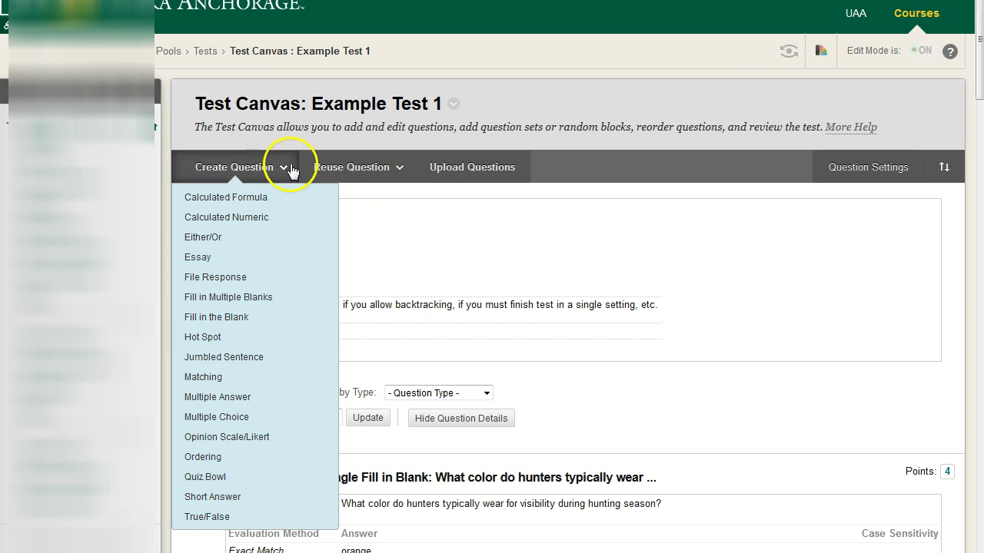
{"action": "left_click", "coordinate": [288, 329]}
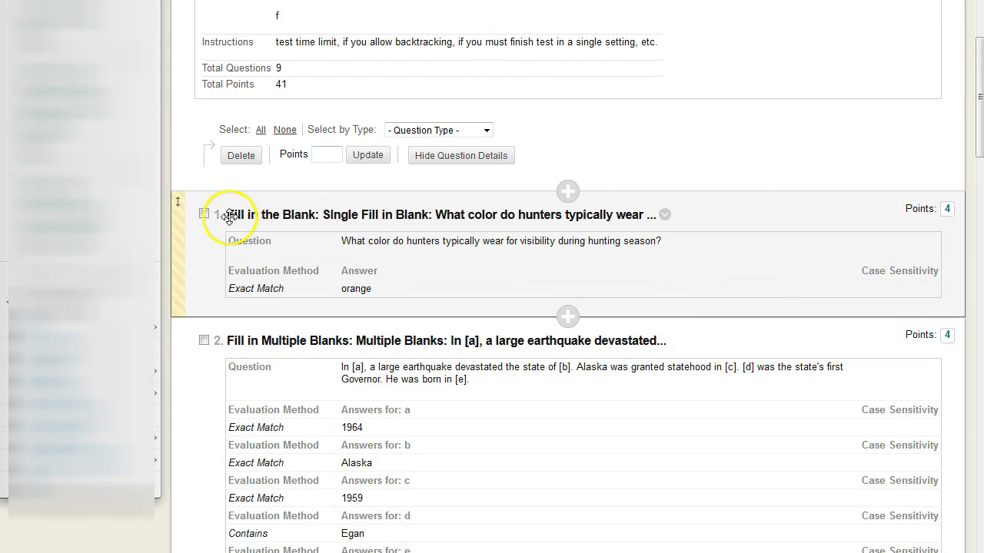
{"action": "left_click", "coordinate": [665, 215]}
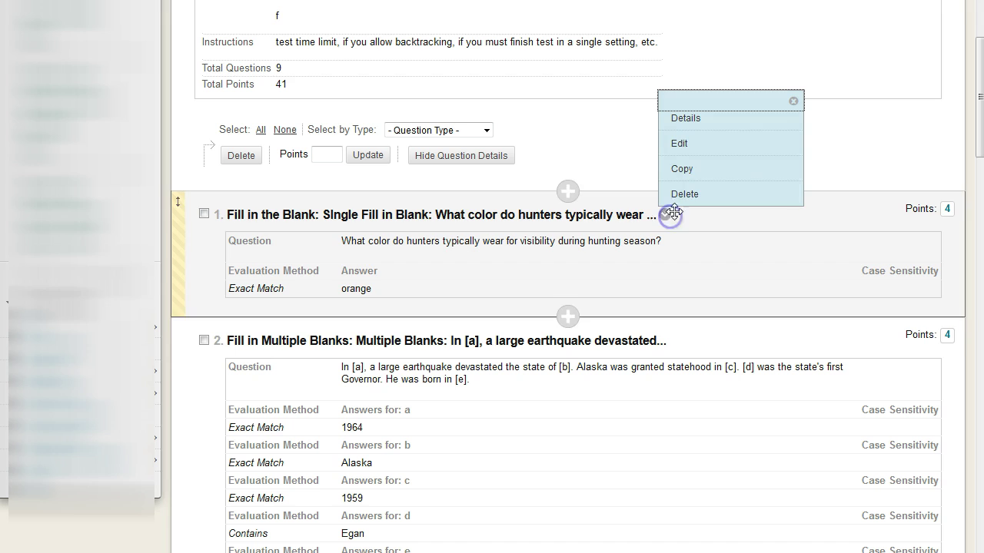
{"action": "left_click", "coordinate": [683, 147]}
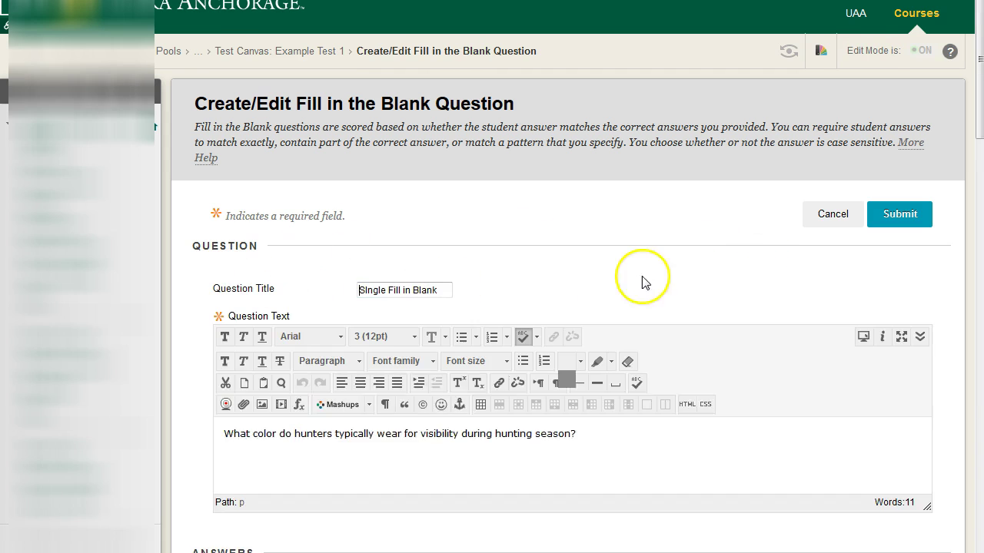
{"action": "scroll", "coordinate": [584, 282], "scroll_direction": "down", "scroll_amount": 2}
{"action": "left_click", "coordinate": [596, 277]}
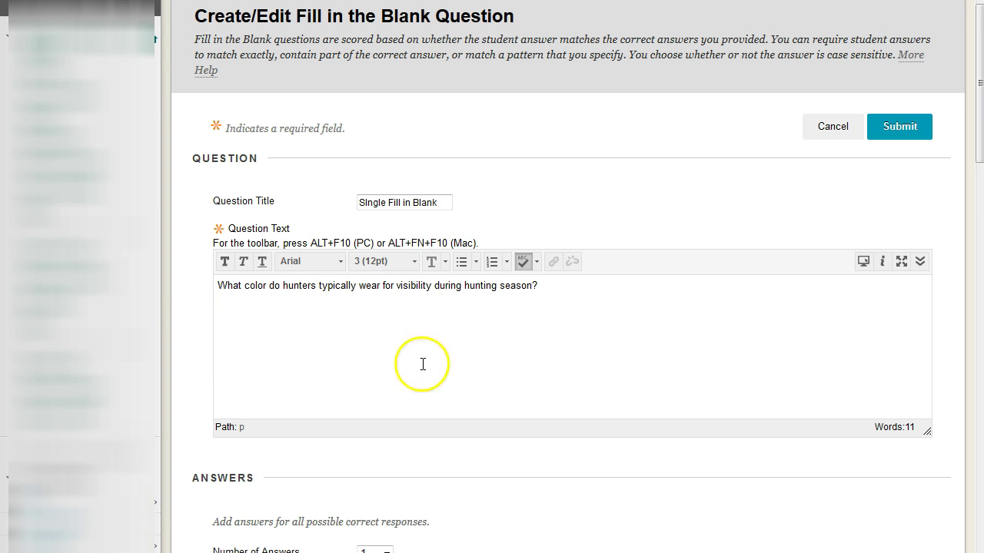
{"action": "scroll", "coordinate": [577, 365], "scroll_direction": "down", "scroll_amount": 3}
{"action": "scroll", "coordinate": [653, 348], "scroll_direction": "down", "scroll_amount": 1}
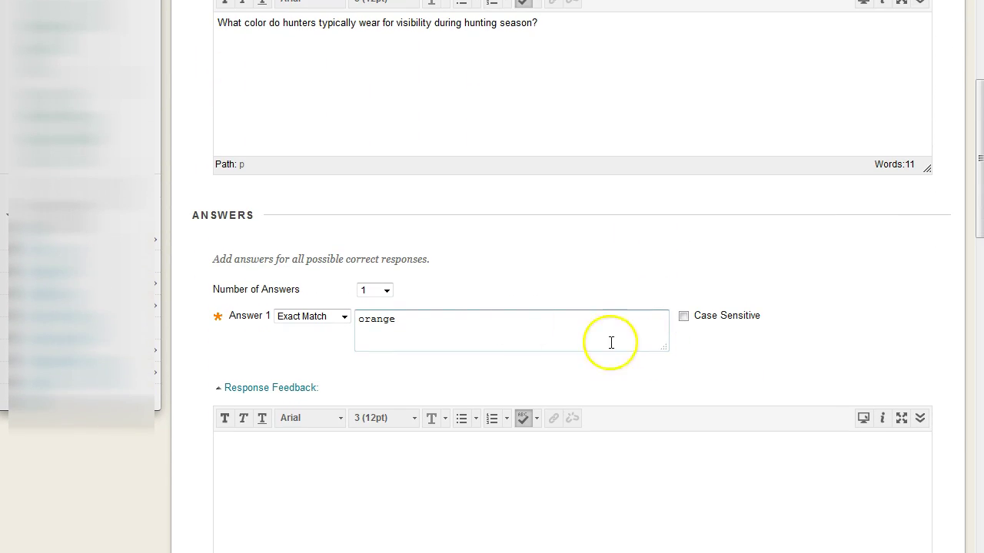
{"action": "scroll", "coordinate": [535, 259], "scroll_direction": "down", "scroll_amount": 1}
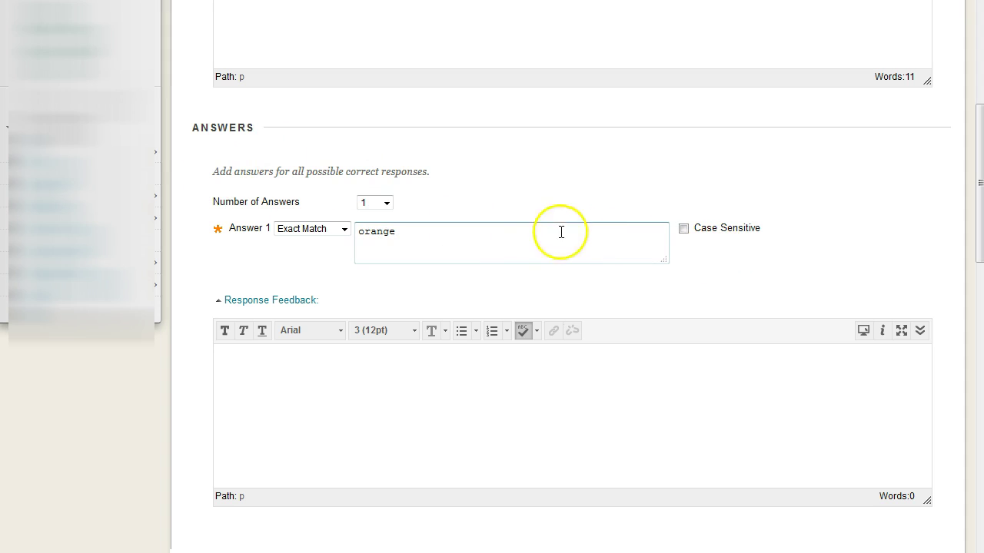
{"action": "scroll", "coordinate": [498, 371], "scroll_direction": "down", "scroll_amount": 3}
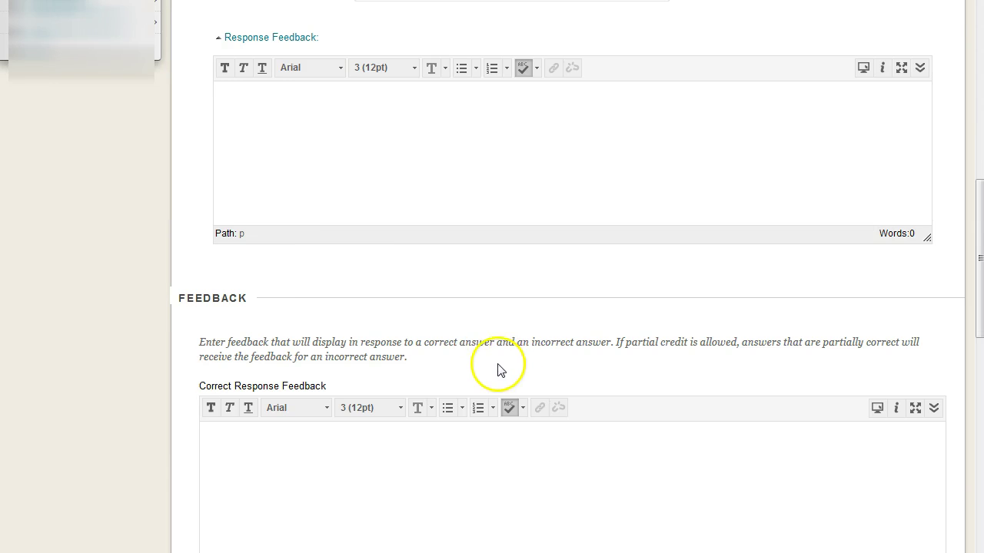
{"action": "scroll", "coordinate": [510, 367], "scroll_direction": "up", "scroll_amount": 1}
{"action": "scroll", "coordinate": [514, 363], "scroll_direction": "down", "scroll_amount": 1}
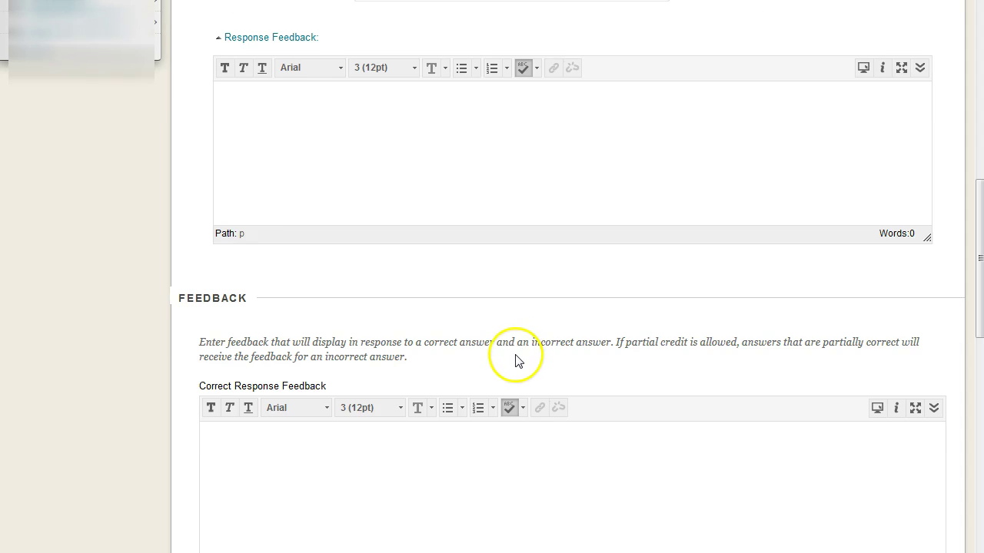
{"action": "scroll", "coordinate": [519, 362], "scroll_direction": "down", "scroll_amount": 6}
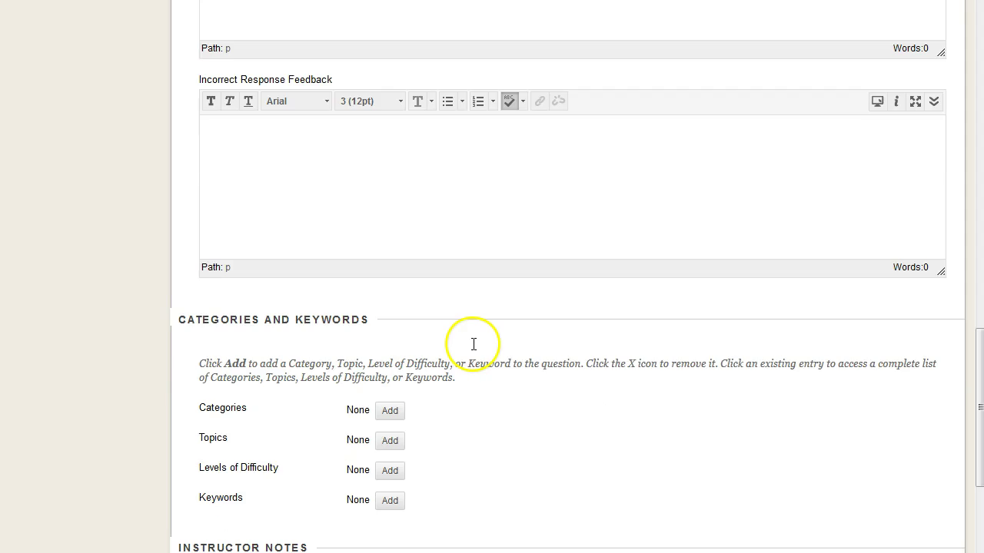
{"action": "scroll", "coordinate": [475, 345], "scroll_direction": "down", "scroll_amount": 3}
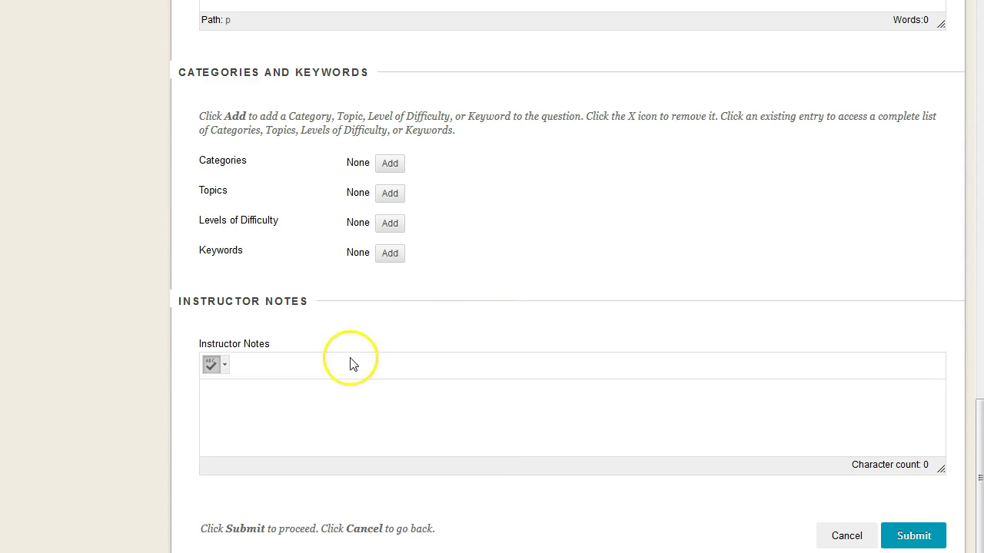
{"action": "scroll", "coordinate": [392, 390], "scroll_direction": "up", "scroll_amount": 14}
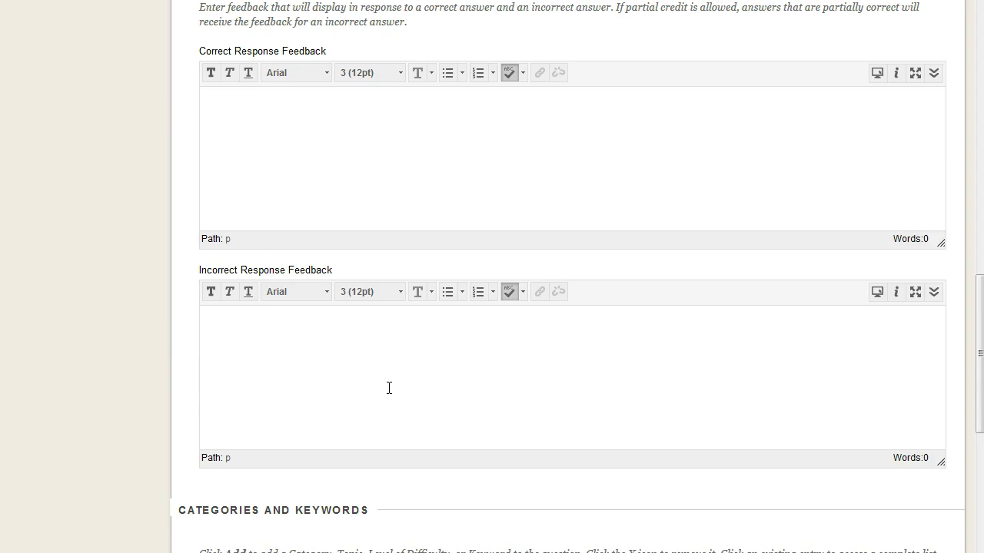
- Keep the number of answers at 1 and select the answer word orange
{"action": "scroll", "coordinate": [430, 354], "scroll_direction": "down", "scroll_amount": 1}
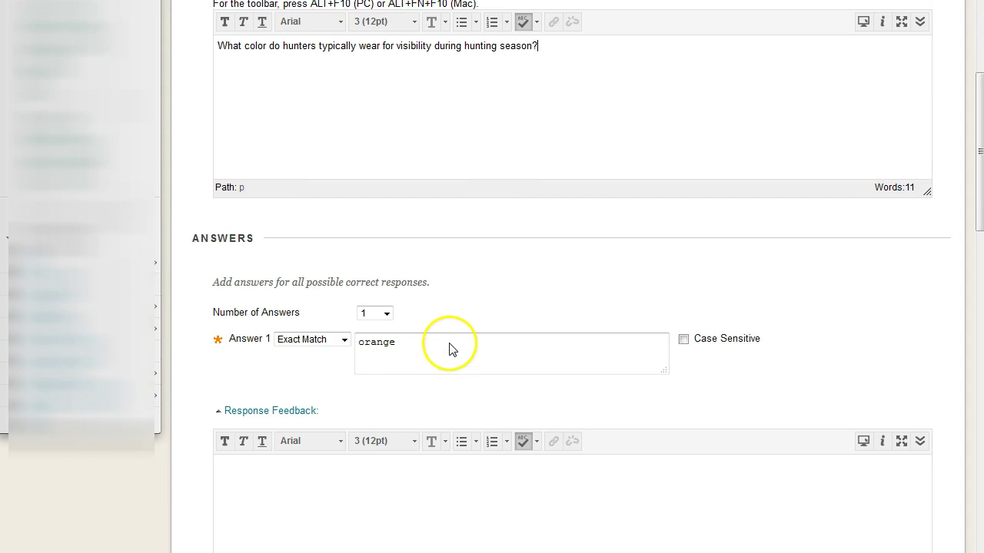
{"action": "scroll", "coordinate": [453, 340], "scroll_direction": "down", "scroll_amount": 1}
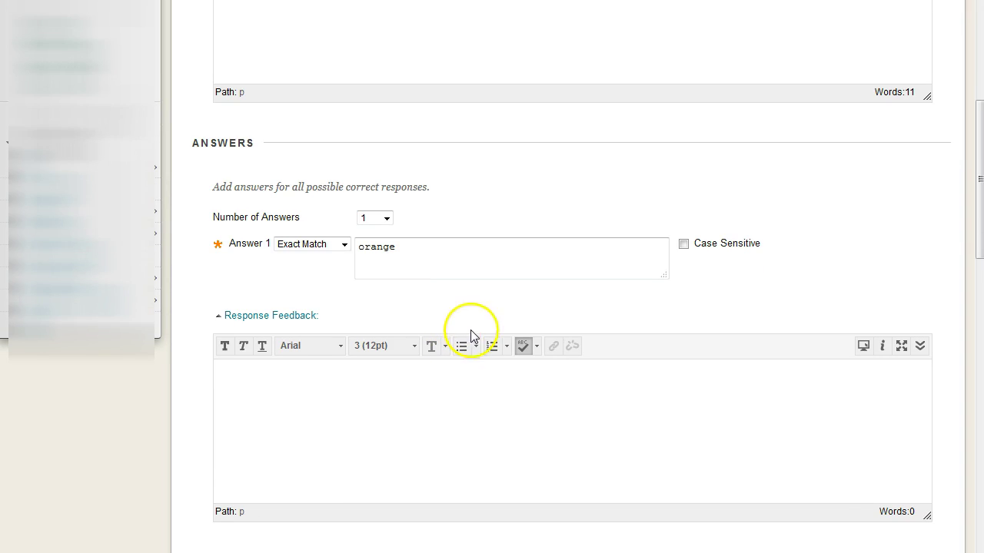
{"action": "left_click", "coordinate": [382, 219]}
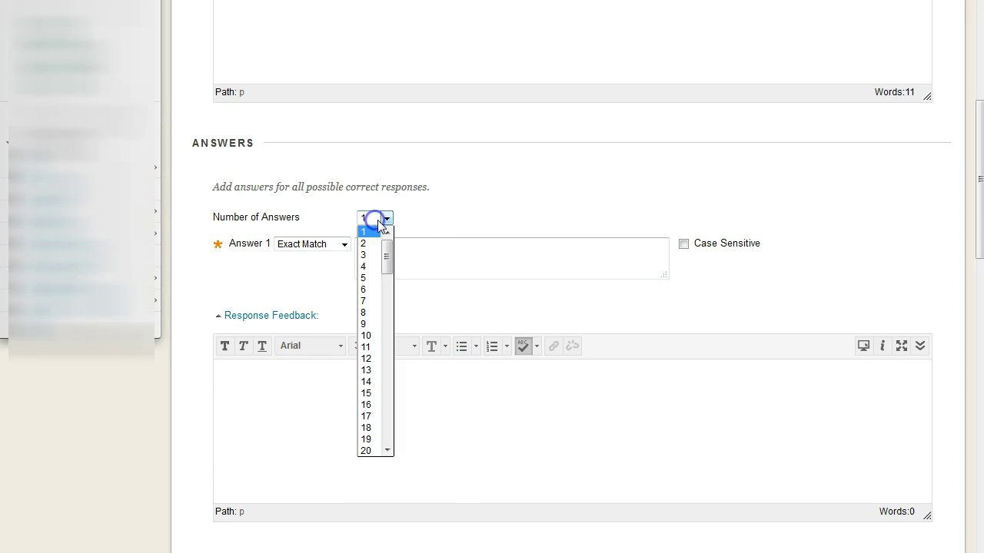
{"action": "left_click_drag", "start_coordinate": [388, 272], "coordinate": [395, 438]}
{"action": "left_click", "coordinate": [435, 209]}
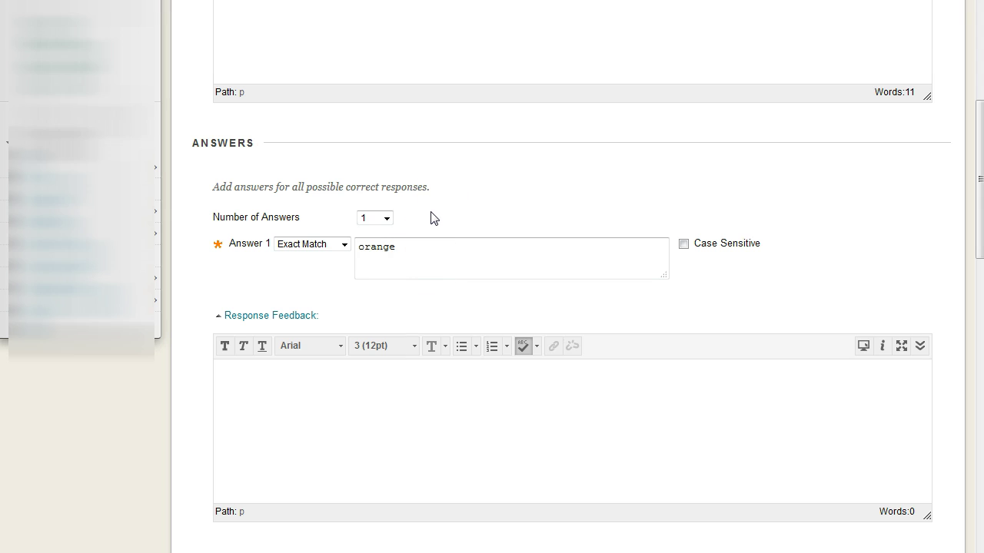
{"action": "left_click_drag", "start_coordinate": [391, 246], "coordinate": [356, 259]}
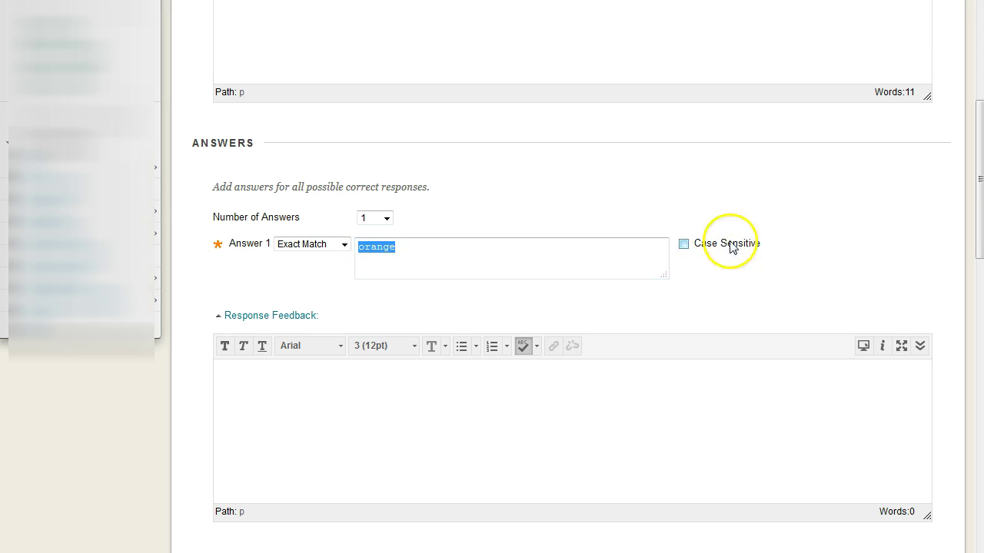
{"action": "left_click", "coordinate": [448, 249]}
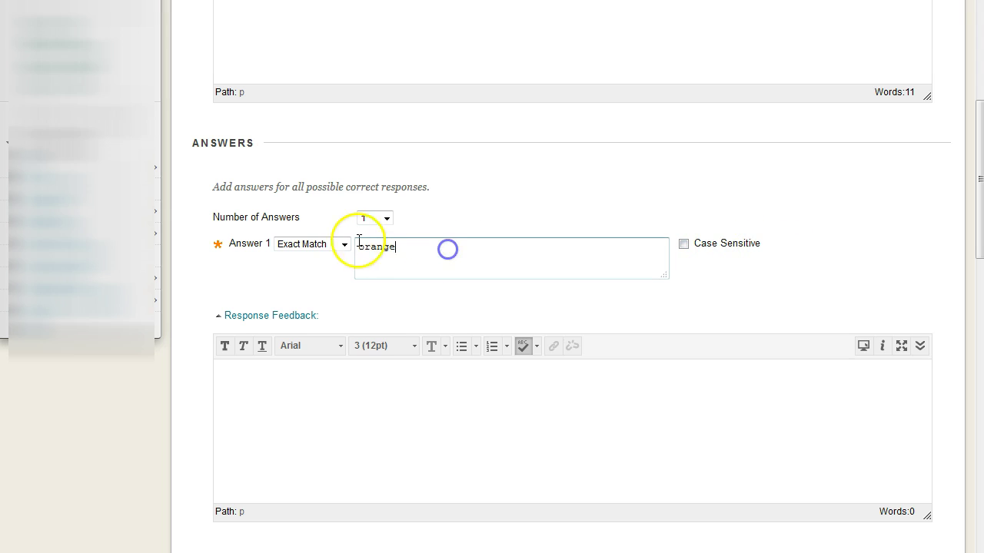
- Change Answer 1 from Contains to Pattern Match, trimming the last letter of orange
{"action": "left_click", "coordinate": [315, 244]}
{"action": "left_click", "coordinate": [317, 259]}
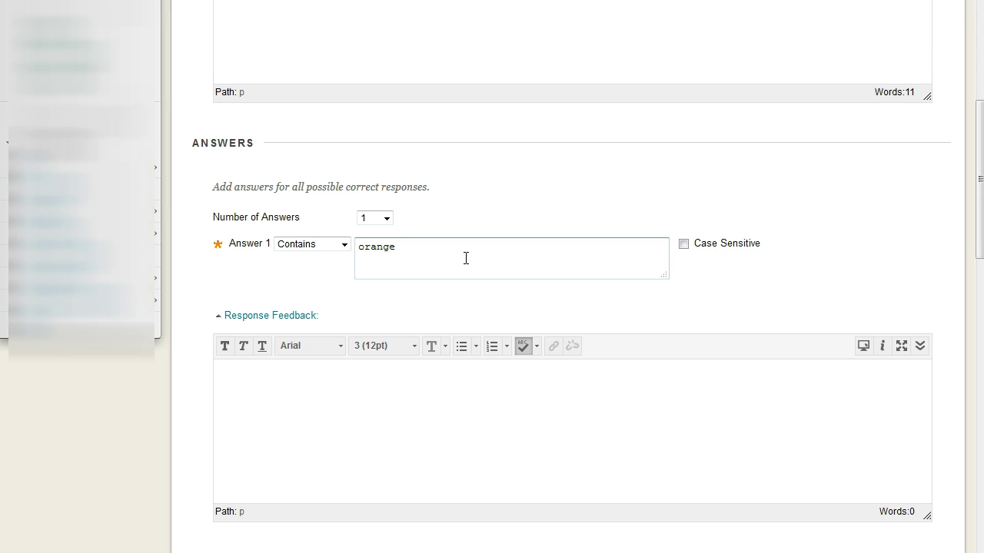
{"action": "left_click", "coordinate": [418, 255]}
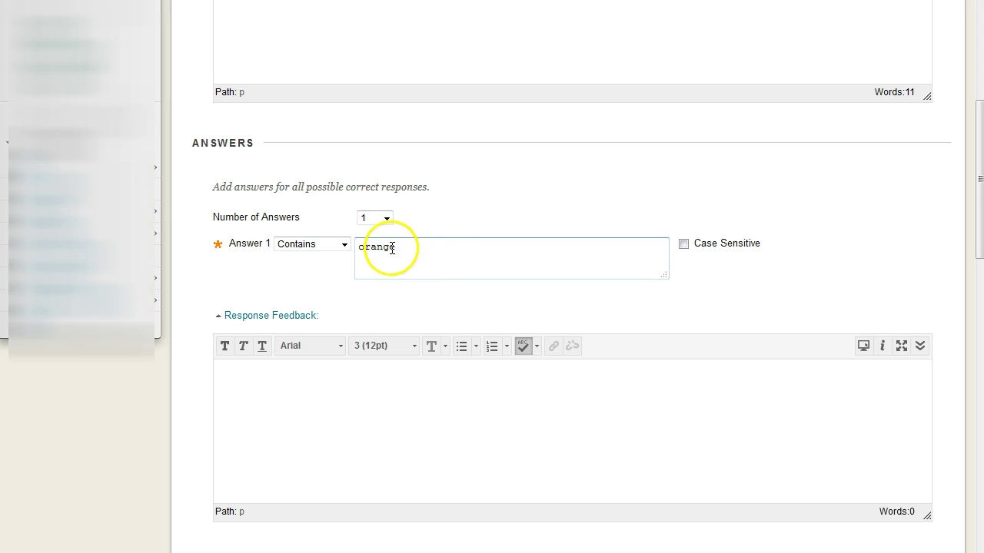
{"action": "key", "text": "BackSpace"}
{"action": "left_click", "coordinate": [343, 246]}
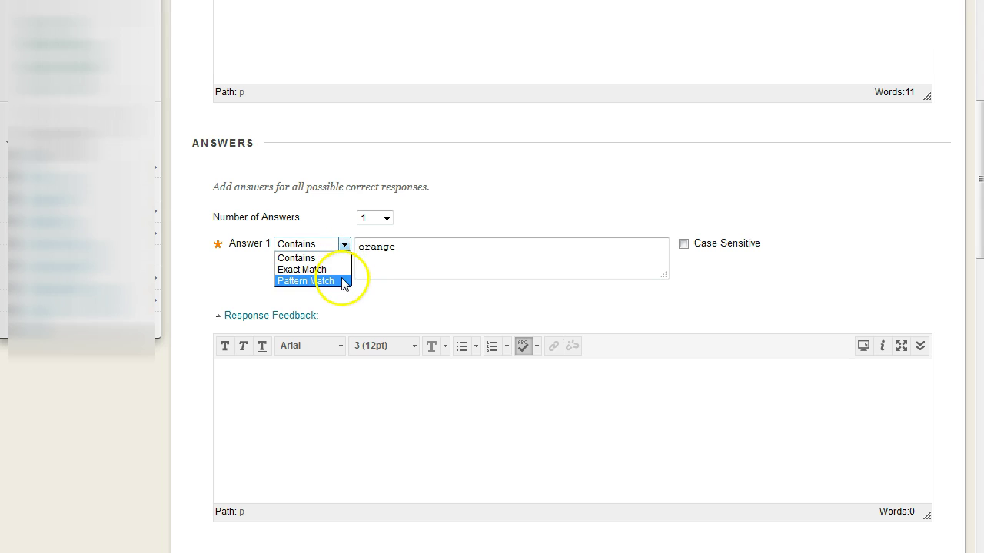
{"action": "left_click", "coordinate": [326, 281]}
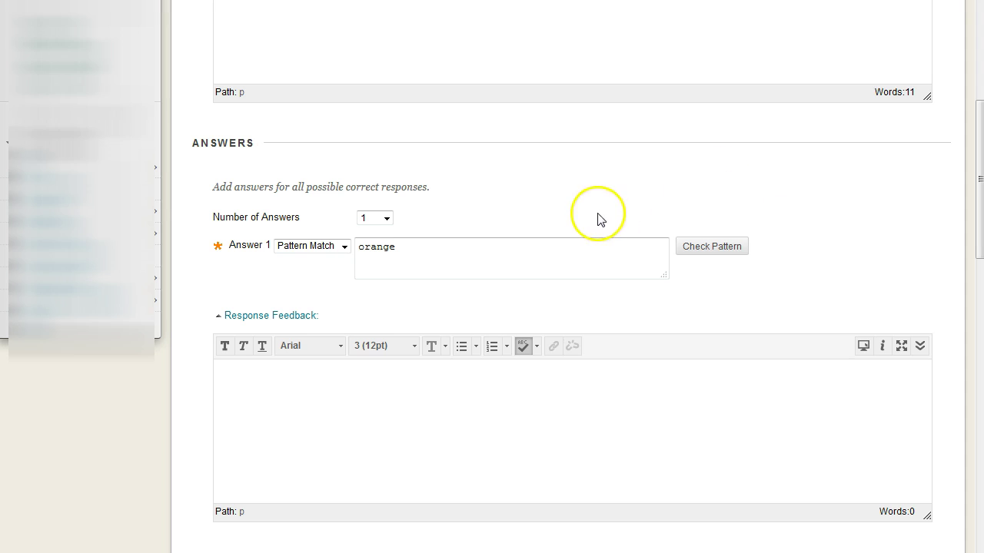
{"action": "left_click", "coordinate": [410, 247]}
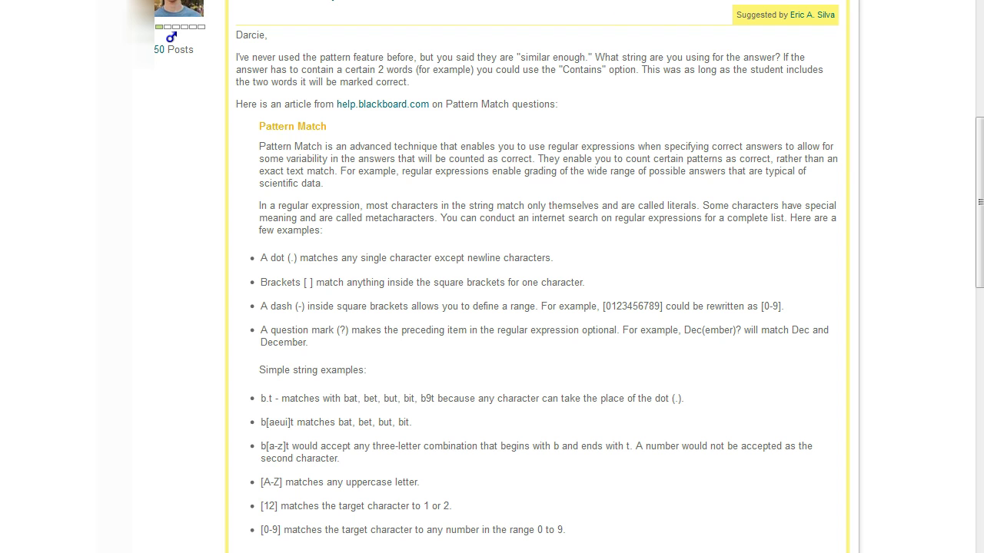
- Read the reply's square-bracket regular-expression examples, then close the forum window with Ctrl+W
{"action": "scroll", "coordinate": [615, 99], "scroll_direction": "up", "scroll_amount": 2}
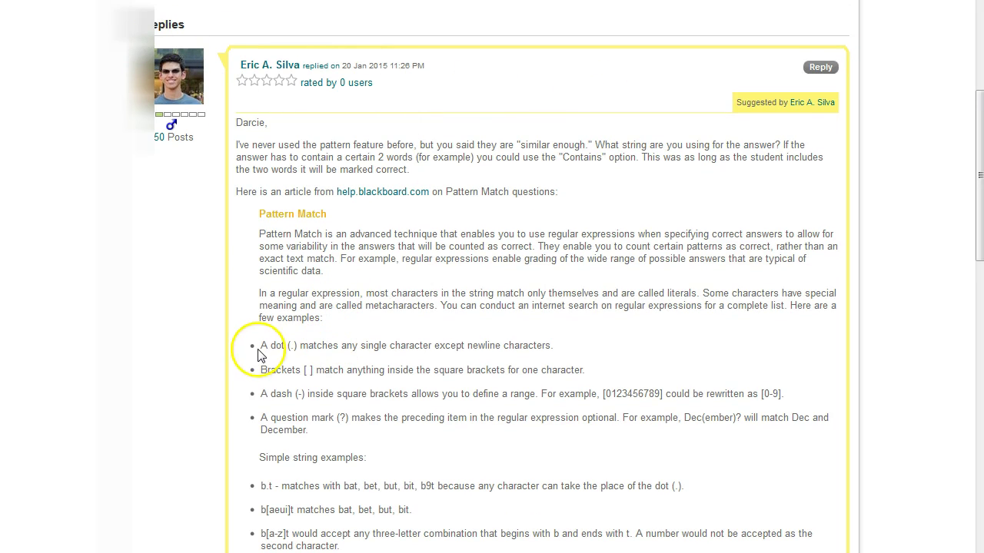
{"action": "left_click_drag", "start_coordinate": [305, 370], "coordinate": [351, 417]}
{"action": "left_click", "coordinate": [378, 413]}
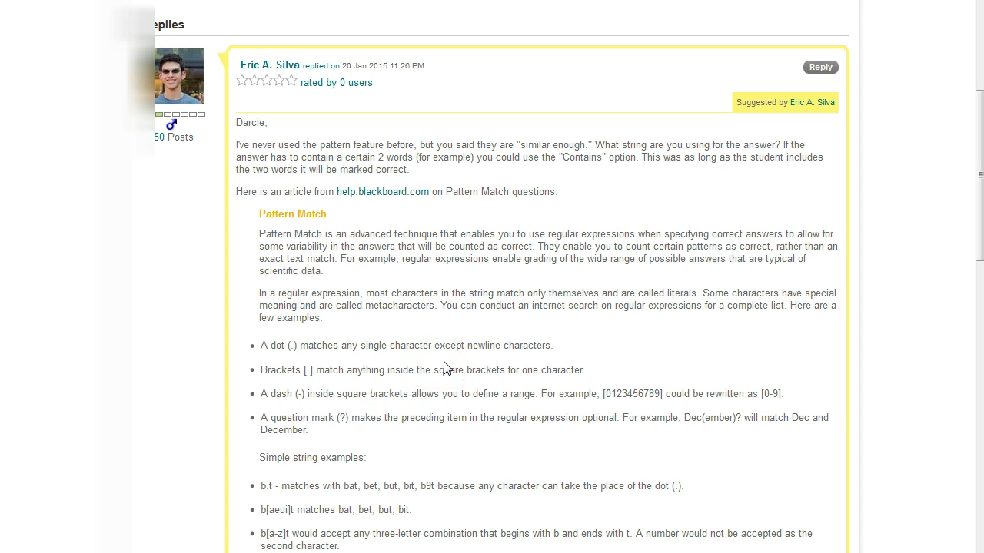
{"action": "scroll", "coordinate": [446, 369], "scroll_direction": "down", "scroll_amount": 2}
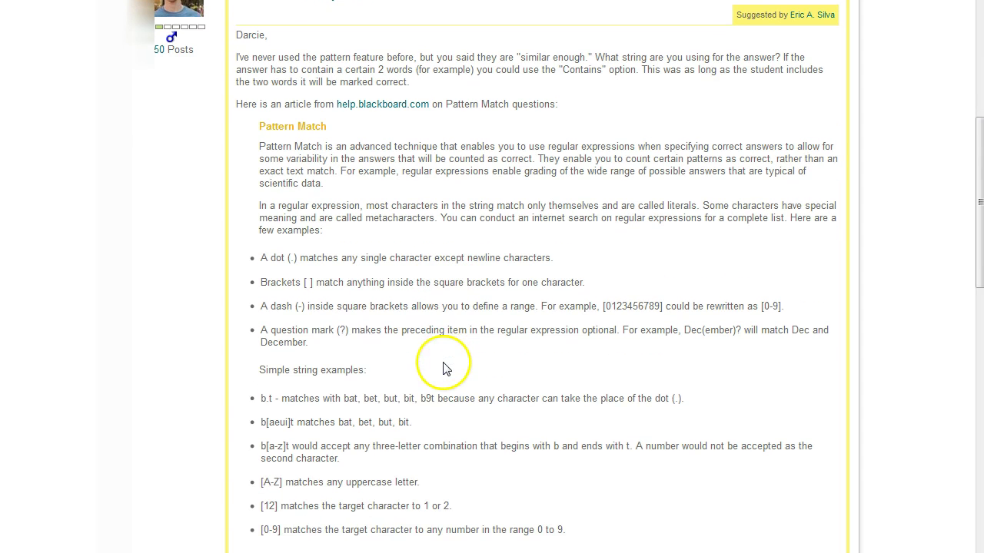
{"action": "scroll", "coordinate": [516, 468], "scroll_direction": "down", "scroll_amount": 4}
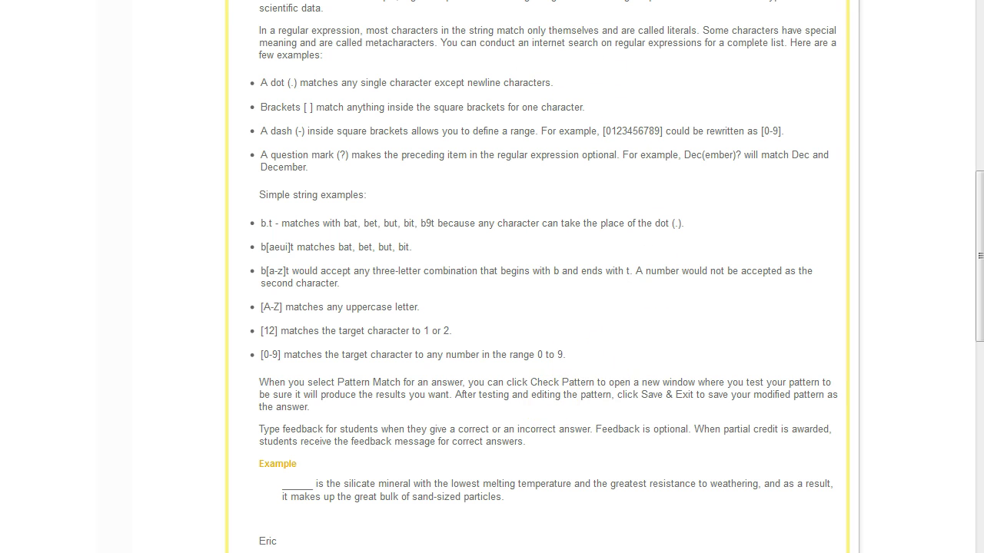
{"action": "key", "text": "ctrl+w"}
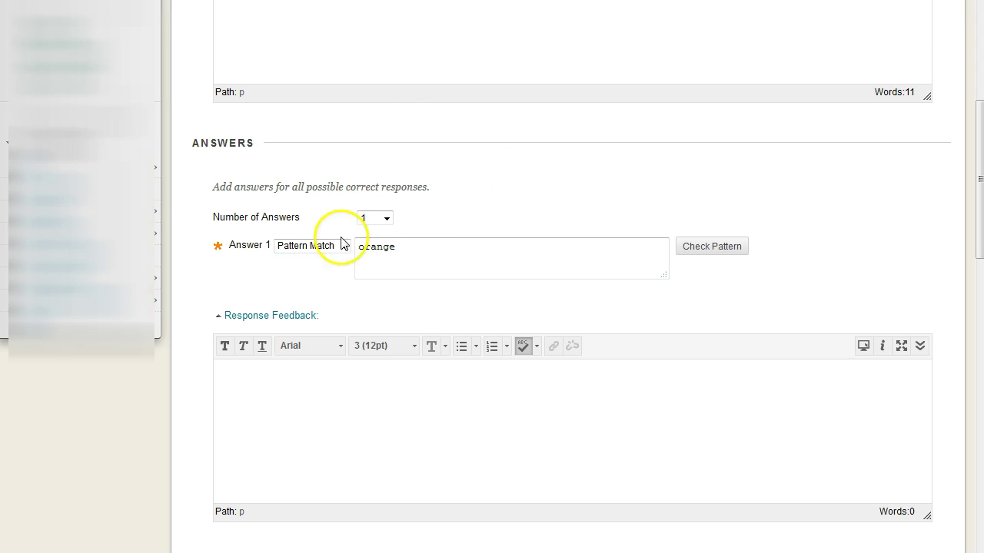
- Switch Answer 1's match type to Exact Match and then back to Contains
{"action": "left_click", "coordinate": [344, 246]}
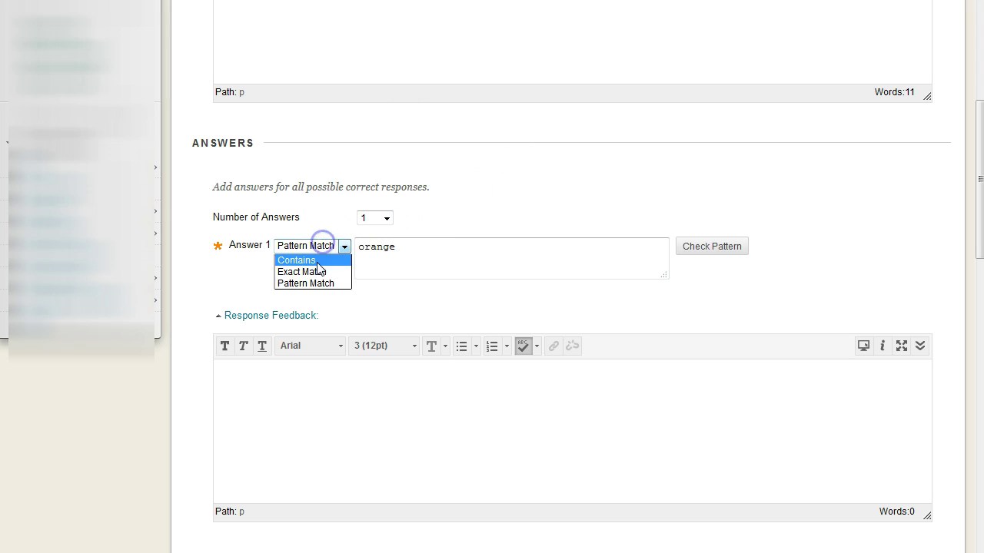
{"action": "left_click", "coordinate": [317, 270]}
{"action": "left_click", "coordinate": [315, 245]}
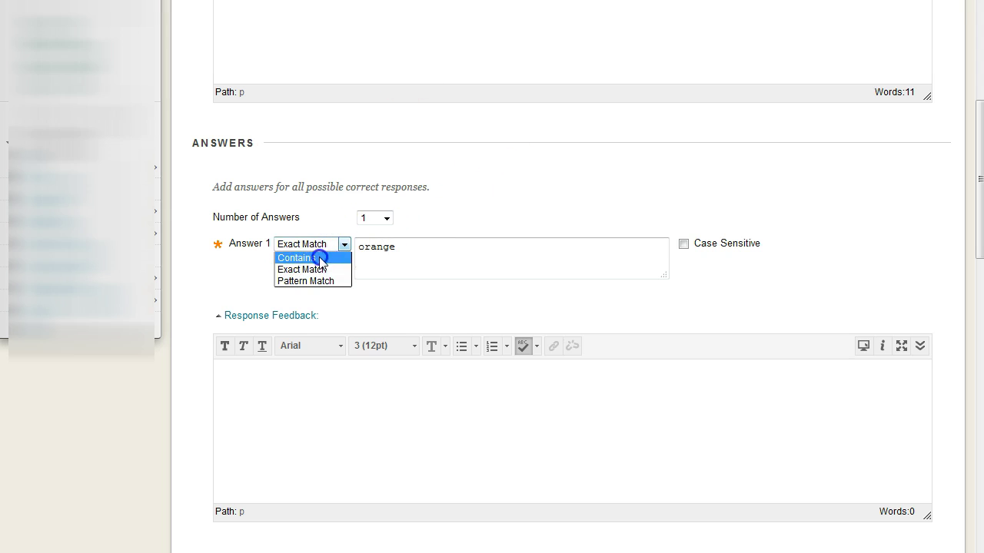
{"action": "left_click", "coordinate": [316, 259]}
{"action": "left_click", "coordinate": [452, 252]}
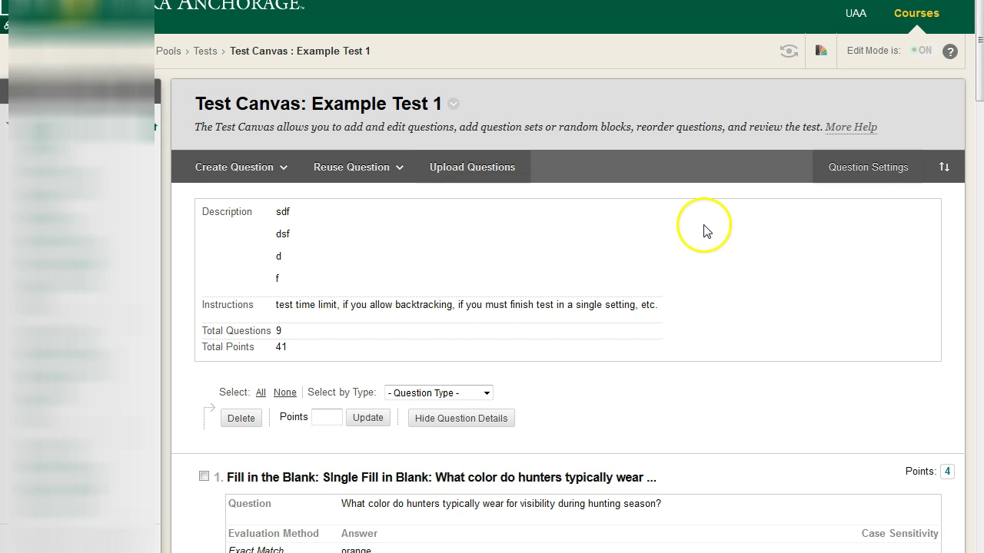
- Open the earthquake Multiple Blanks question for editing from its options menu
{"action": "left_click", "coordinate": [280, 169]}
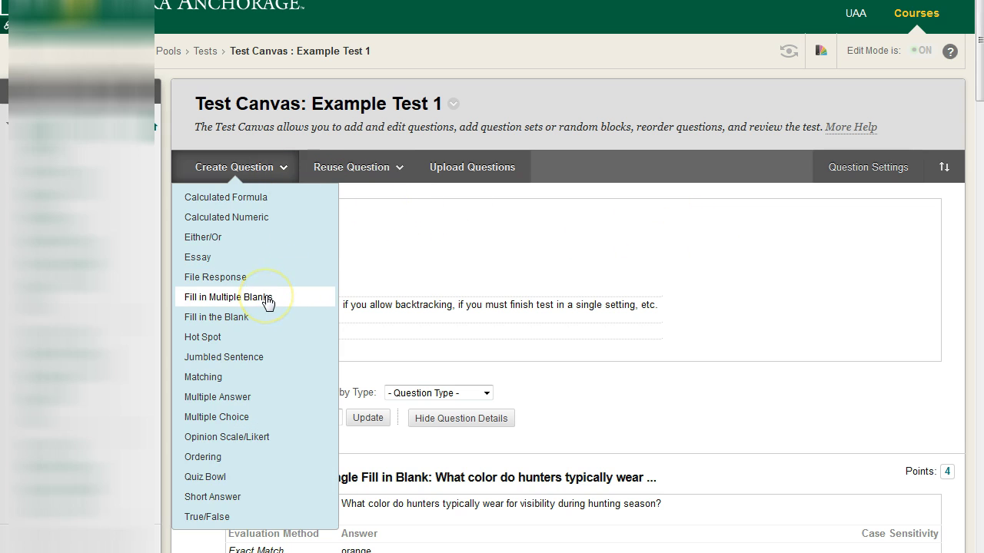
{"action": "left_click", "coordinate": [663, 292]}
{"action": "scroll", "coordinate": [738, 280], "scroll_direction": "down", "scroll_amount": 6}
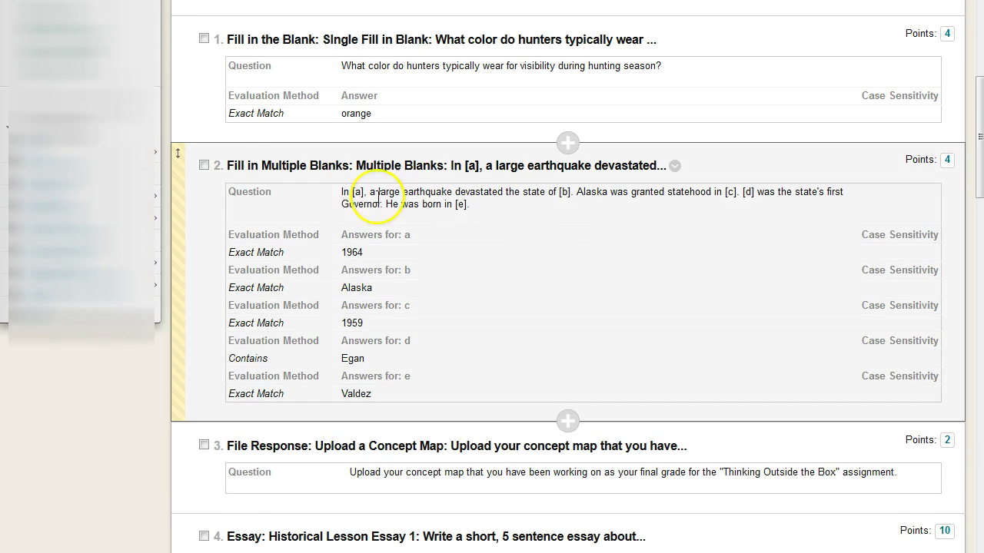
{"action": "left_click", "coordinate": [676, 169]}
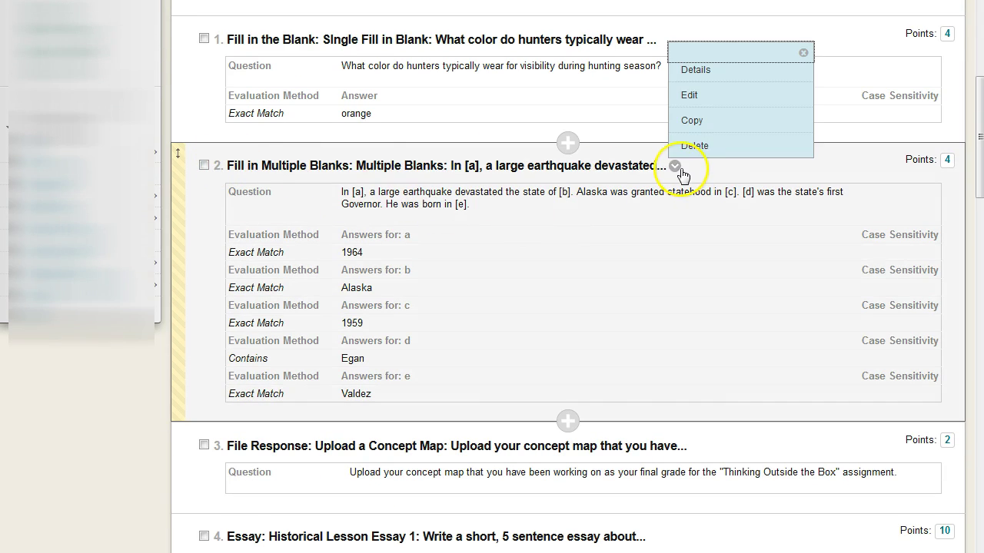
{"action": "left_click", "coordinate": [691, 99]}
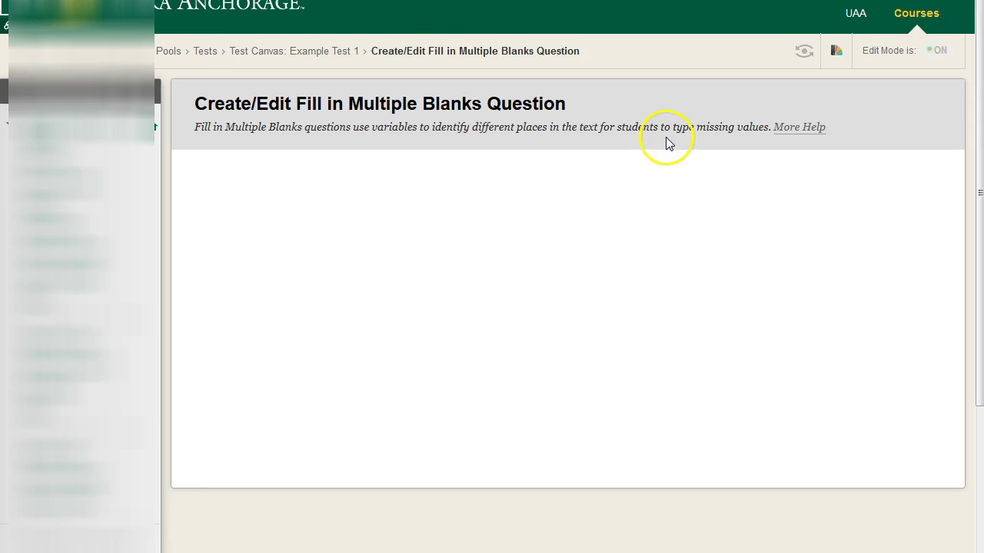
{"action": "scroll", "coordinate": [636, 193], "scroll_direction": "down", "scroll_amount": 2}
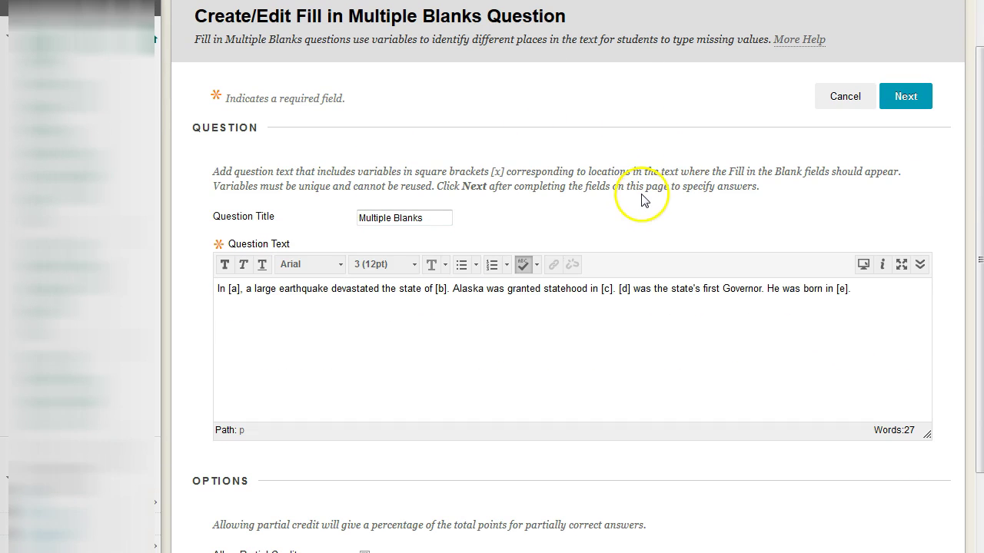
{"action": "triple_click", "coordinate": [364, 217]}
{"action": "left_click", "coordinate": [324, 312]}
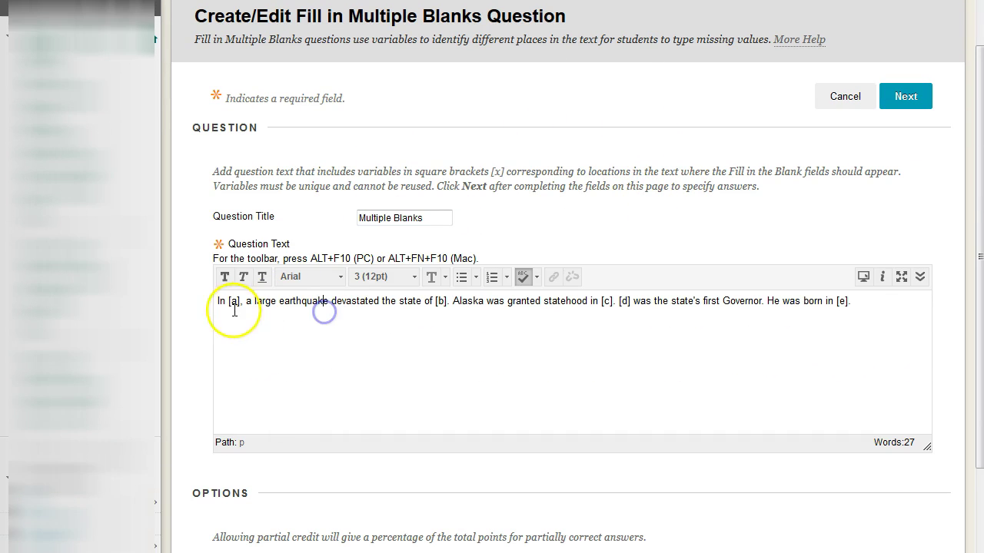
{"action": "left_click", "coordinate": [860, 302]}
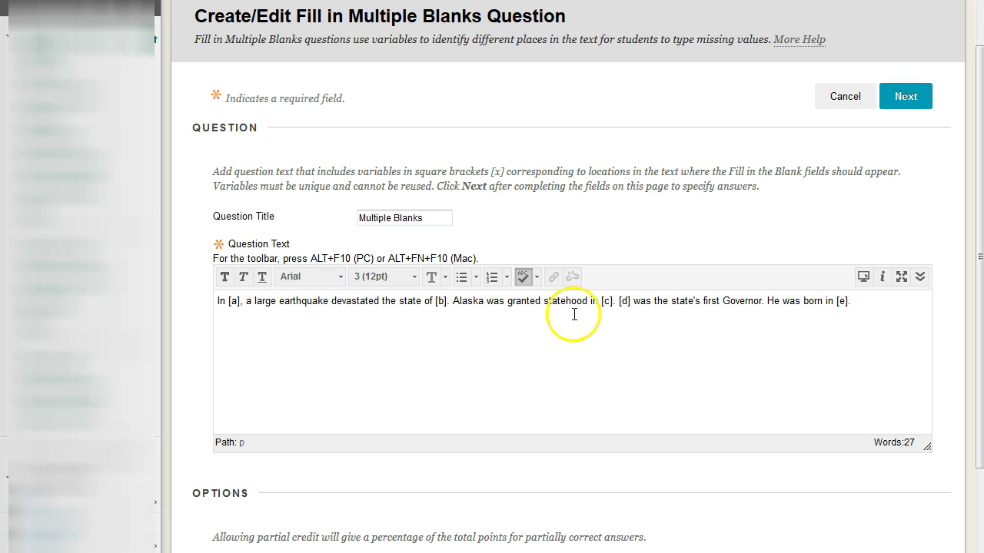
{"action": "left_click_drag", "start_coordinate": [243, 301], "coordinate": [229, 301]}
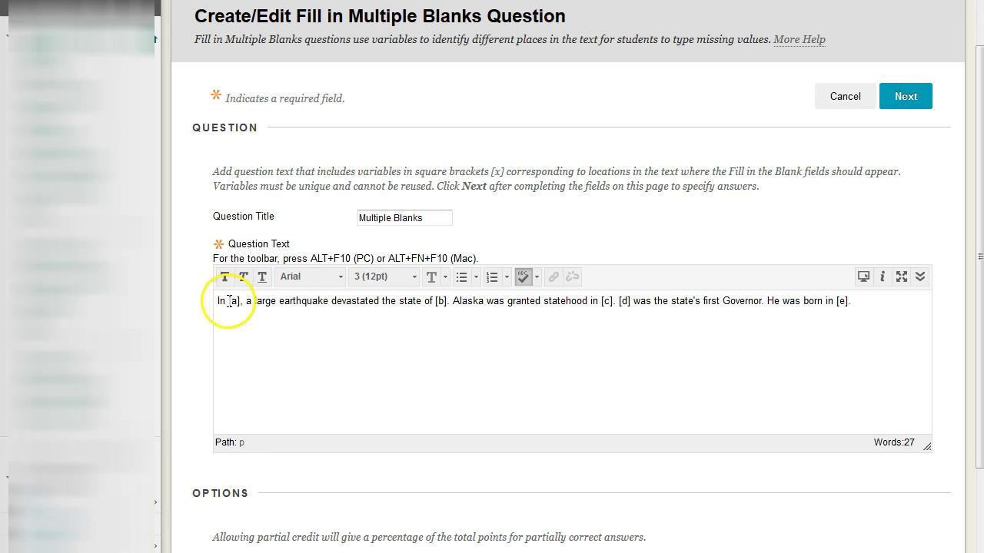
{"action": "left_click", "coordinate": [865, 310]}
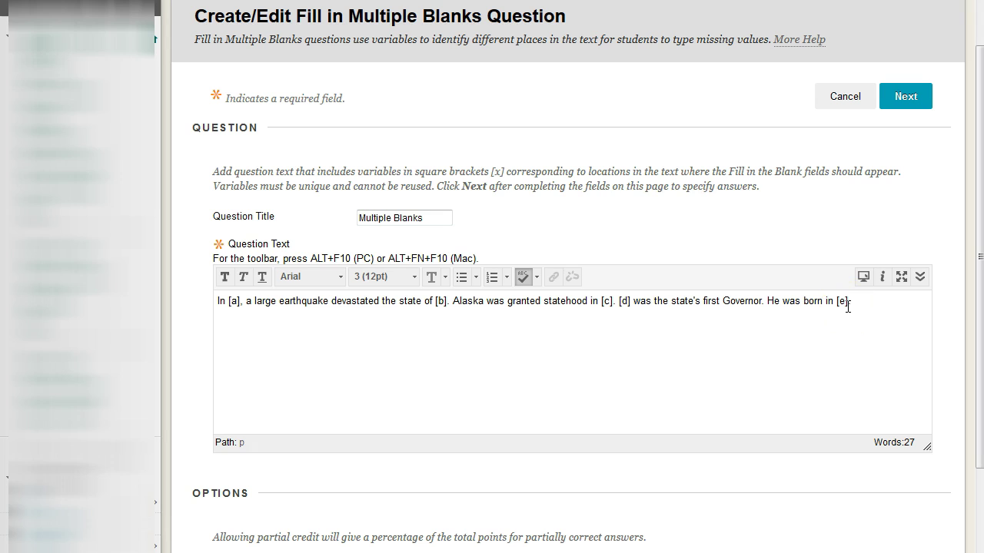
{"action": "type", "text": "]."}
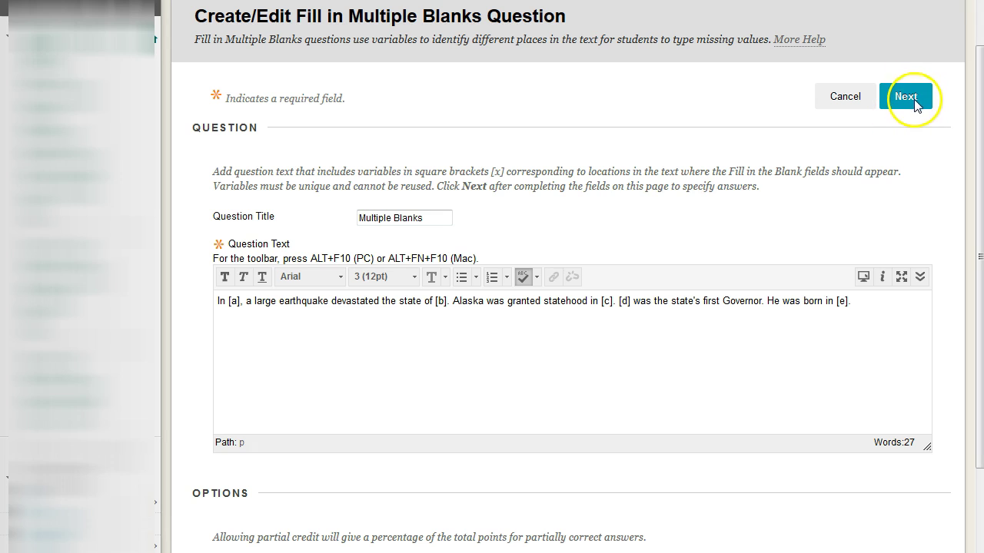
{"action": "scroll", "coordinate": [936, 223], "scroll_direction": "down", "scroll_amount": 3}
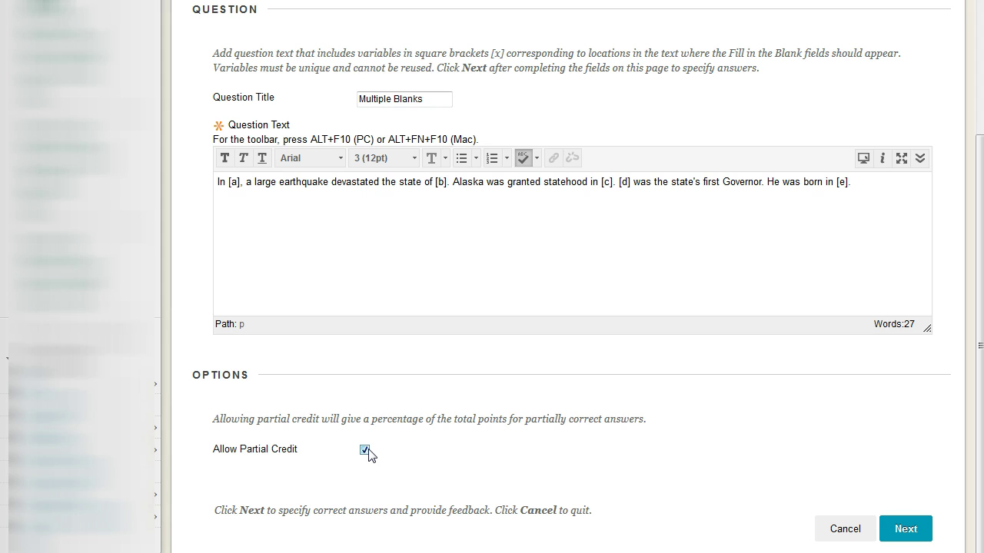
{"action": "left_click_drag", "start_coordinate": [226, 182], "coordinate": [843, 183]}
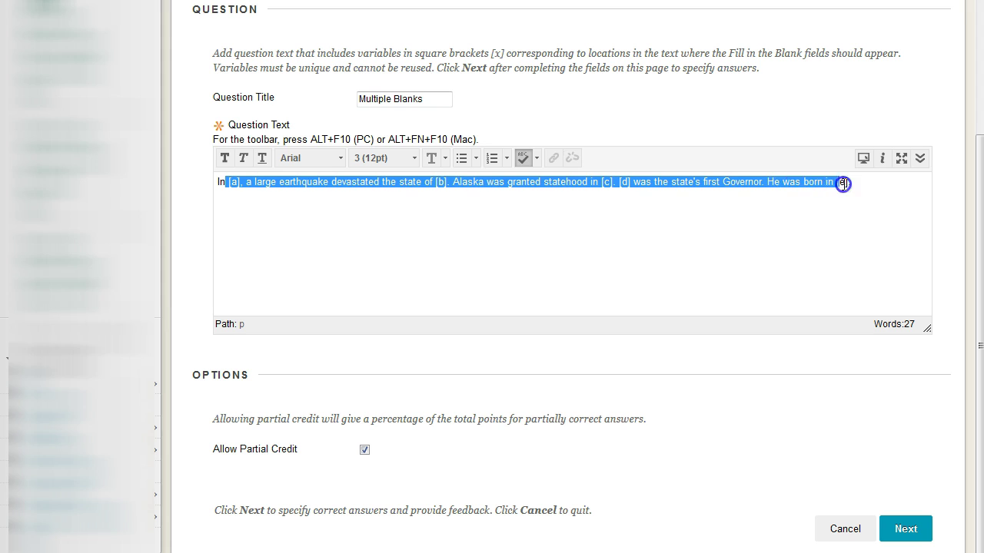
{"action": "left_click", "coordinate": [846, 183]}
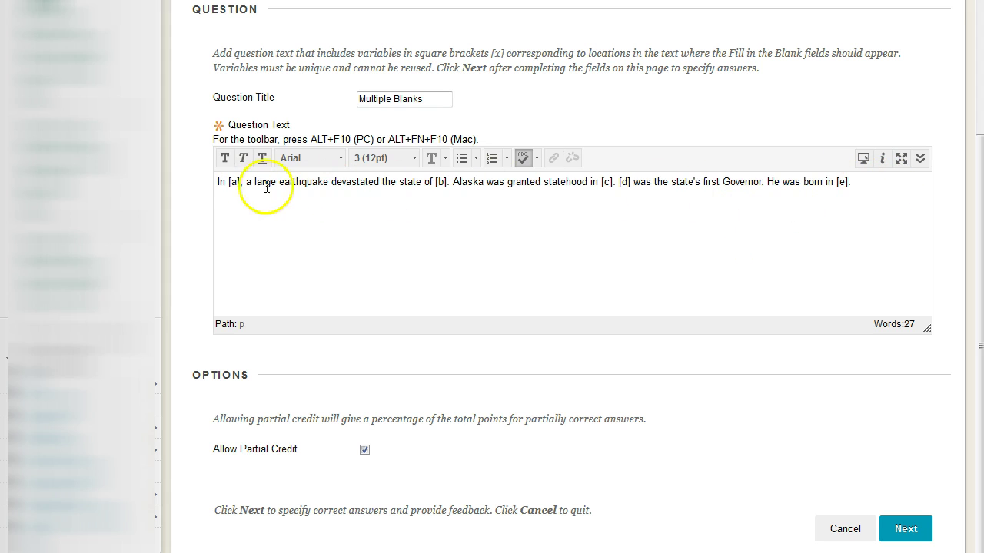
{"action": "double_click", "coordinate": [232, 182]}
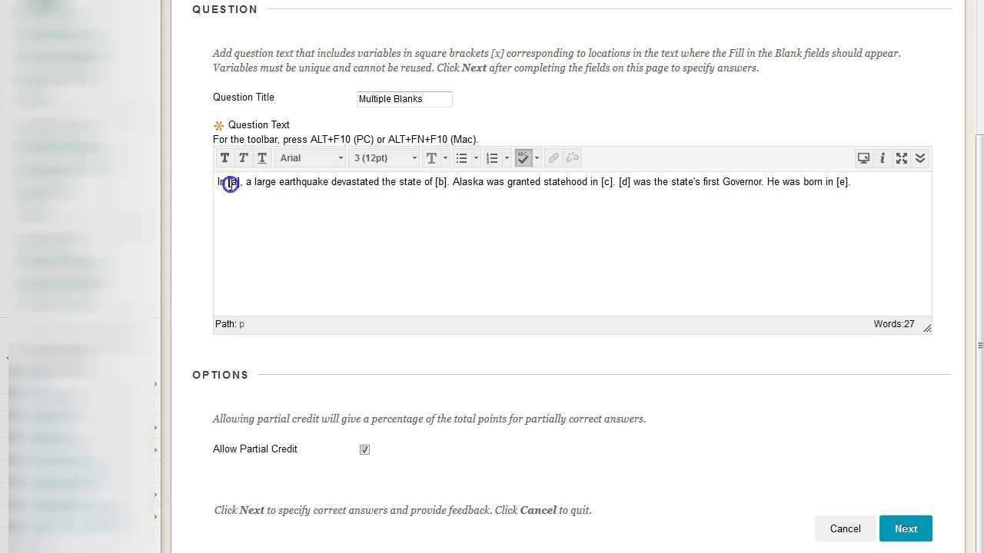
{"action": "double_click", "coordinate": [440, 182]}
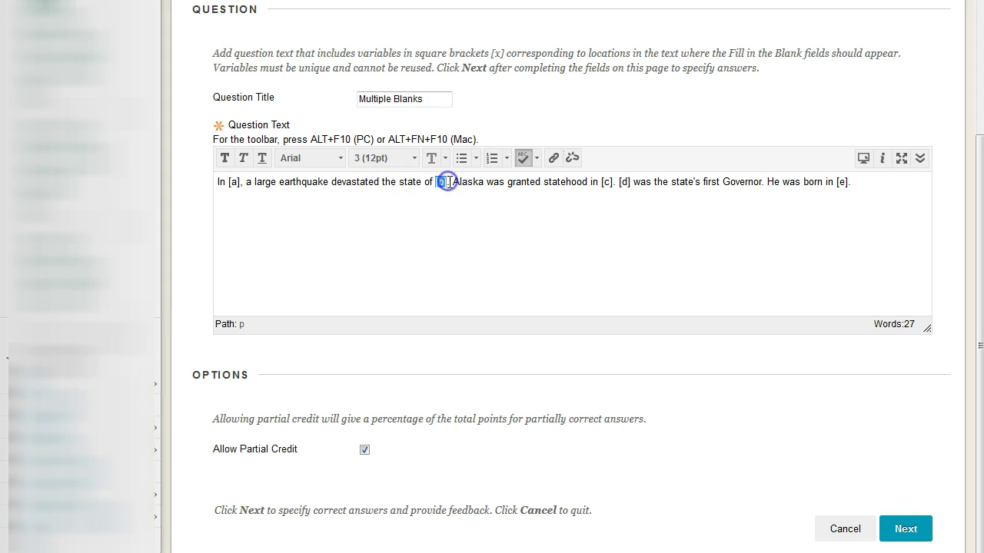
{"action": "double_click", "coordinate": [605, 183]}
{"action": "double_click", "coordinate": [624, 182]}
{"action": "left_click", "coordinate": [823, 218]}
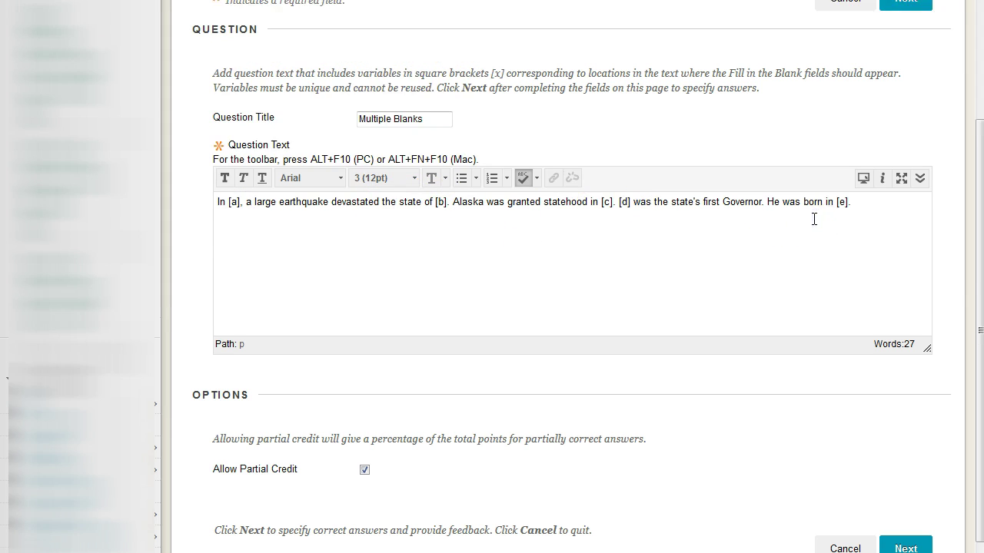
- Continue past the question text to the per-blank answers page
{"action": "scroll", "coordinate": [813, 219], "scroll_direction": "up", "scroll_amount": 2}
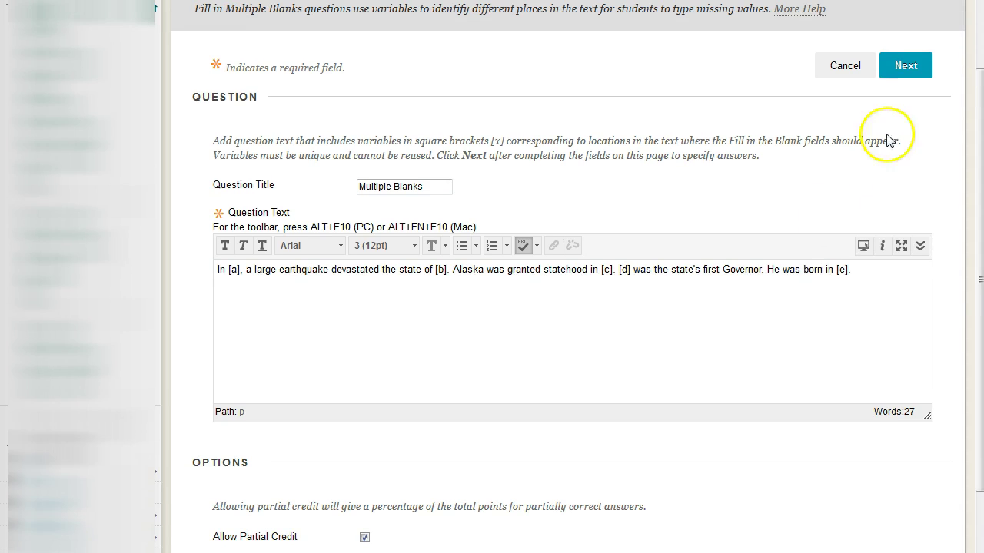
{"action": "left_click", "coordinate": [910, 64]}
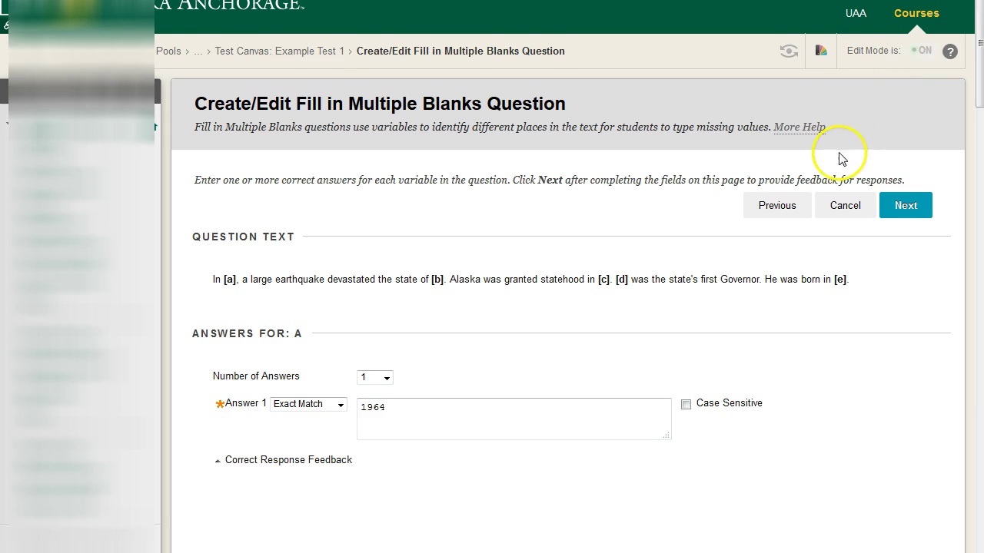
{"action": "scroll", "coordinate": [791, 177], "scroll_direction": "down", "scroll_amount": 2}
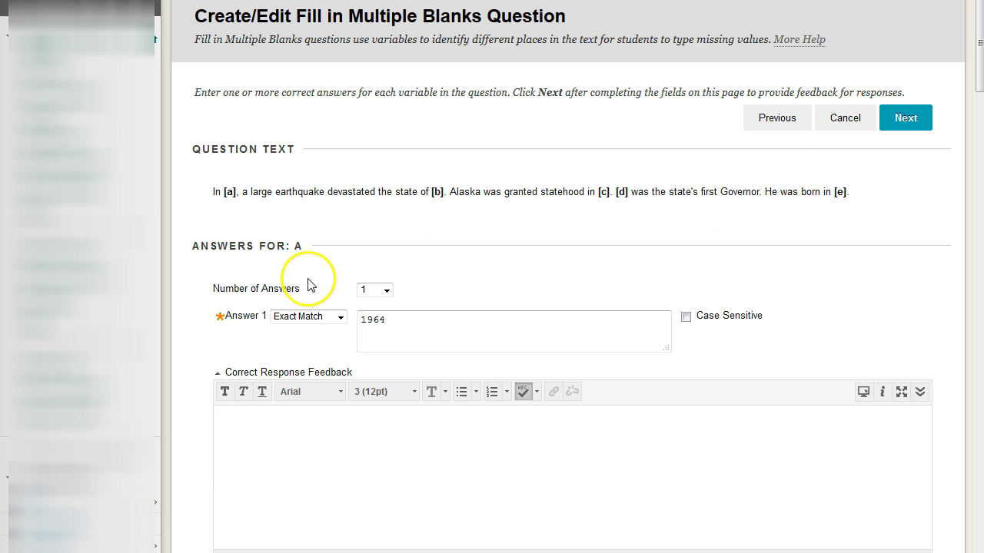
{"action": "scroll", "coordinate": [746, 234], "scroll_direction": "down", "scroll_amount": 2}
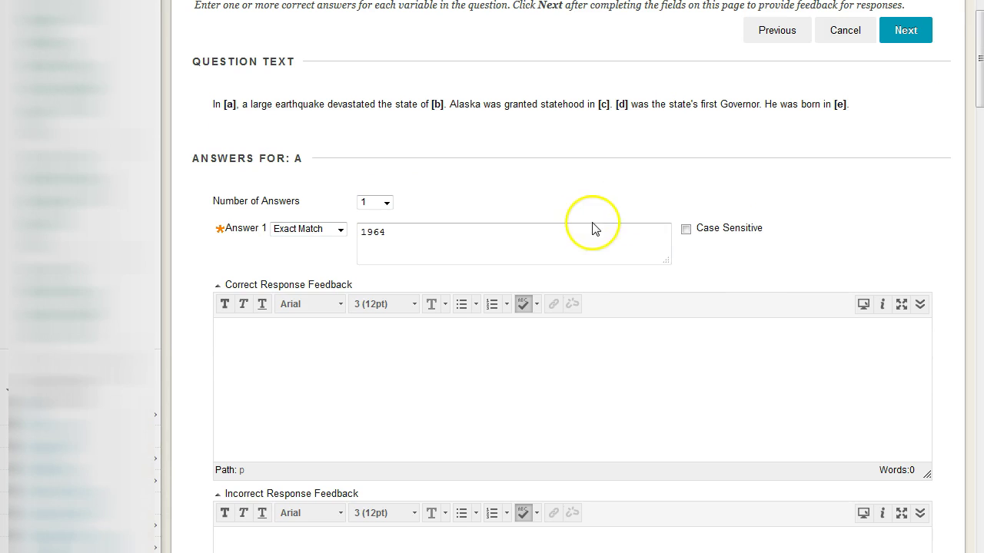
- Keep blank a at one answer, 1964, graded by Exact Match
{"action": "left_click", "coordinate": [386, 203]}
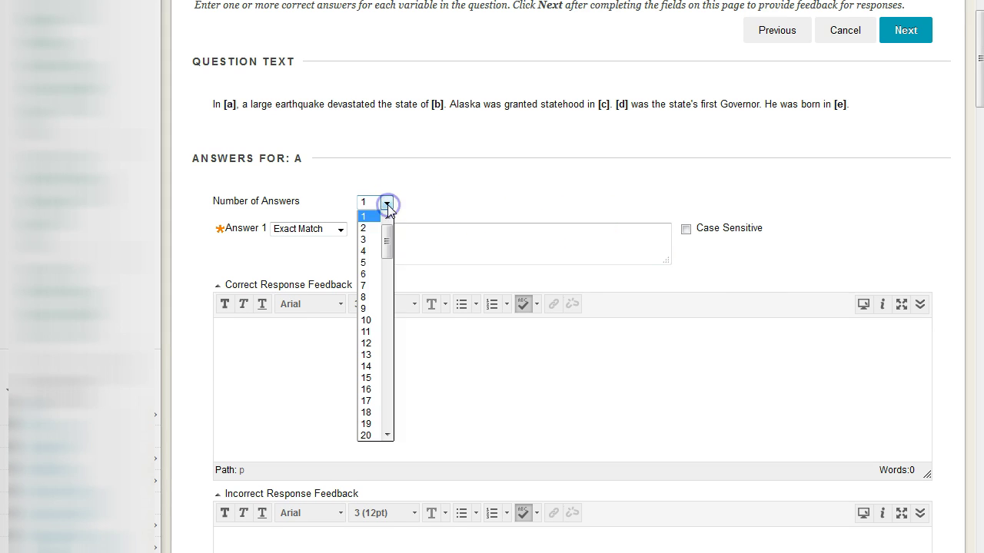
{"action": "left_click", "coordinate": [439, 204]}
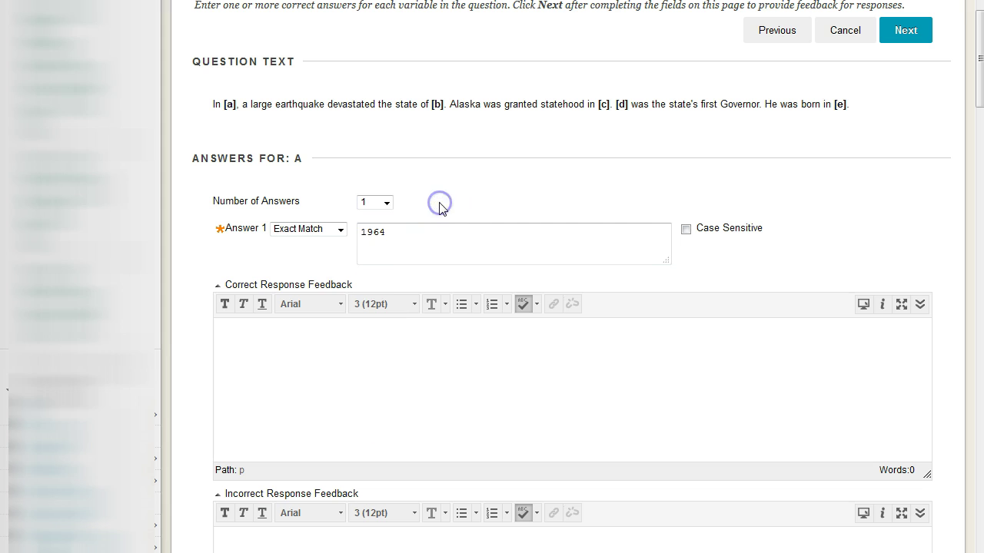
{"action": "left_click", "coordinate": [338, 229]}
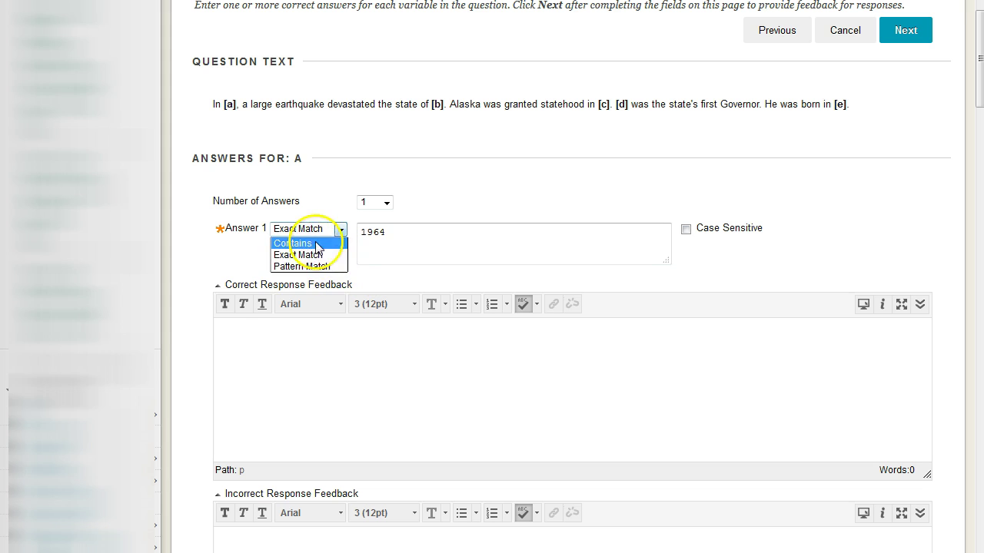
{"action": "left_click", "coordinate": [408, 233]}
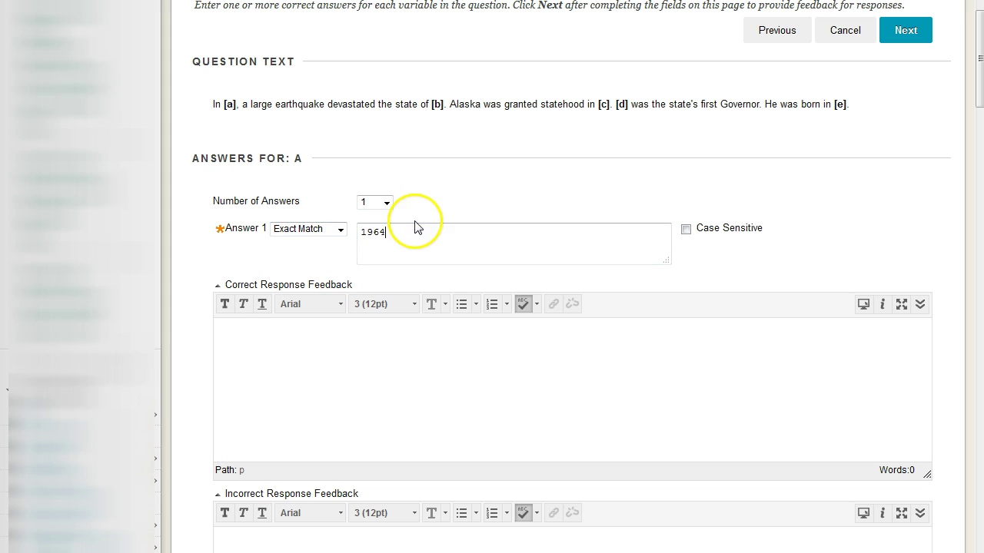
{"action": "left_click", "coordinate": [335, 231]}
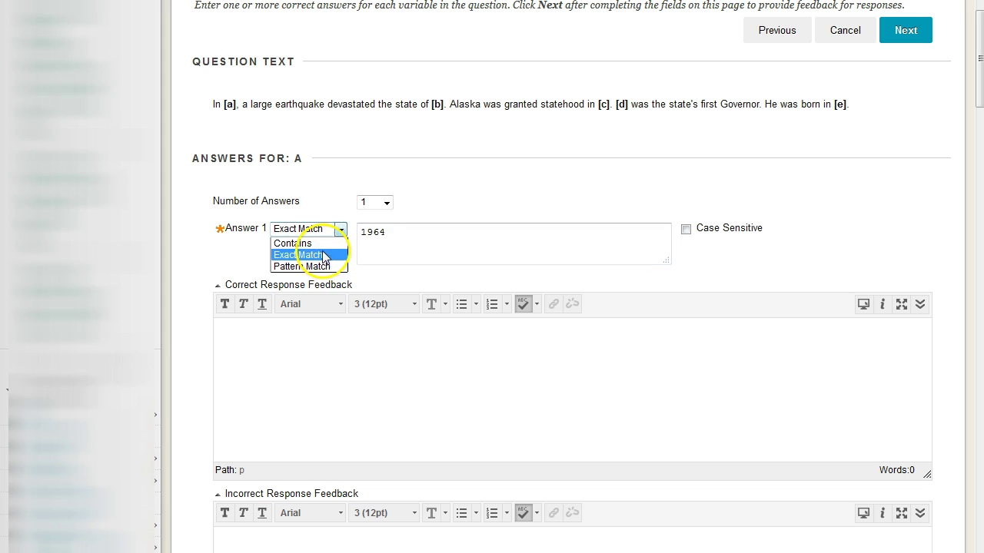
{"action": "left_click", "coordinate": [402, 247]}
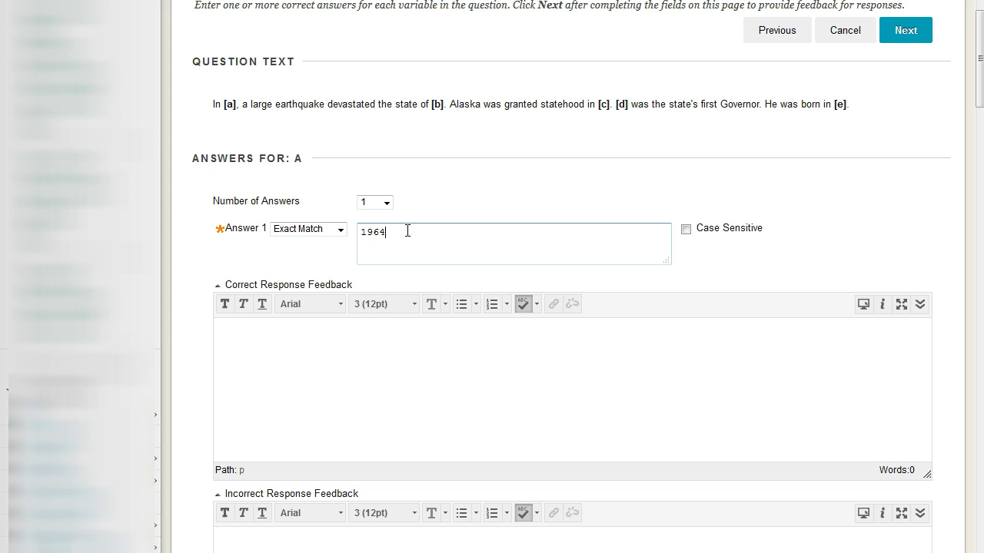
{"action": "scroll", "coordinate": [497, 214], "scroll_direction": "down", "scroll_amount": 1}
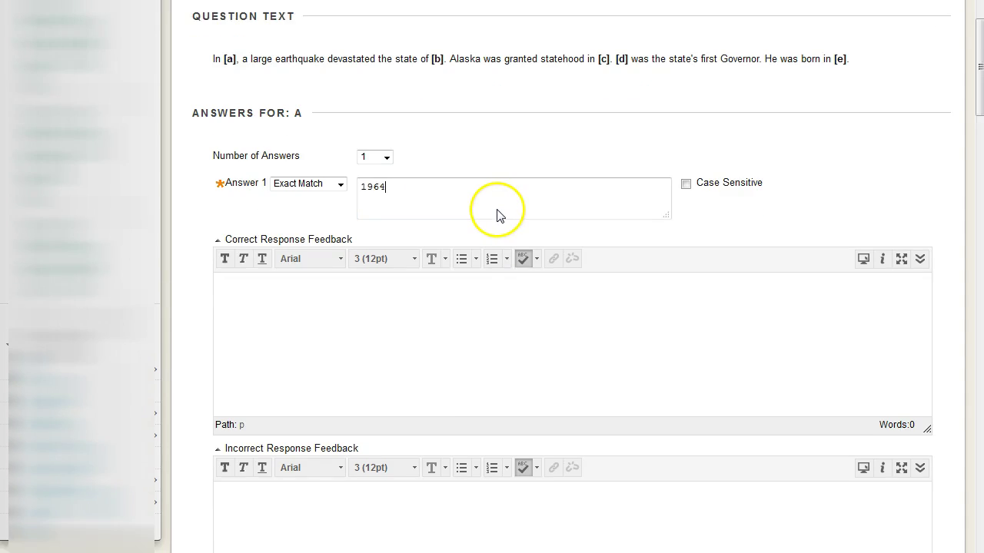
{"action": "scroll", "coordinate": [497, 216], "scroll_direction": "up", "scroll_amount": 3}
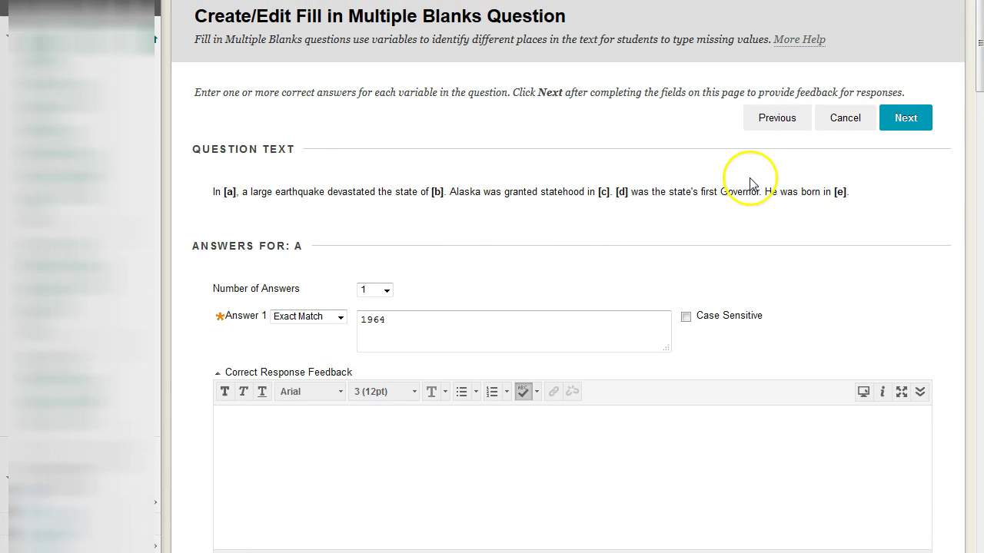
{"action": "left_click_drag", "start_coordinate": [230, 191], "coordinate": [455, 195]}
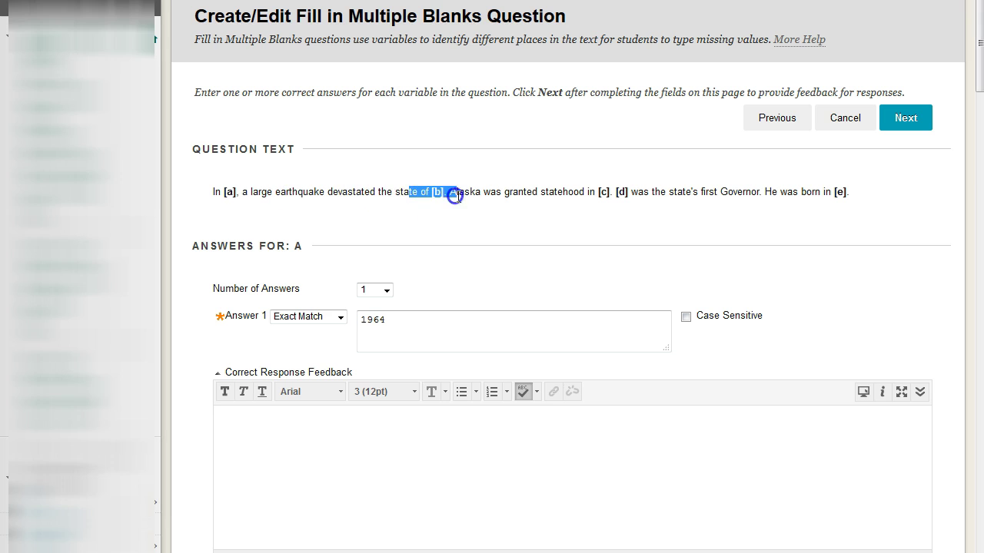
{"action": "left_click", "coordinate": [509, 190]}
{"action": "scroll", "coordinate": [436, 161], "scroll_direction": "down", "scroll_amount": 2}
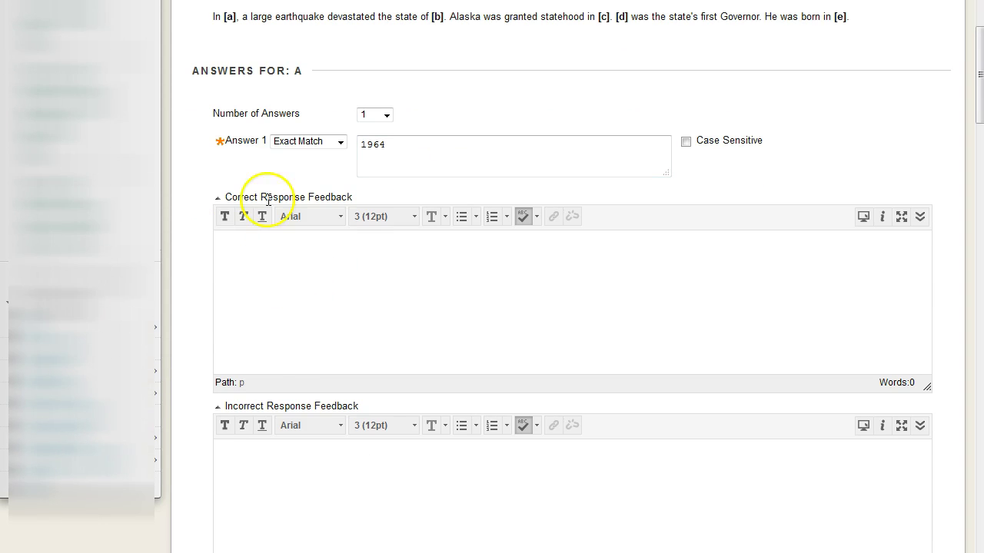
{"action": "left_click", "coordinate": [303, 299]}
{"action": "scroll", "coordinate": [377, 289], "scroll_direction": "down", "scroll_amount": 1}
{"action": "left_click", "coordinate": [363, 409]}
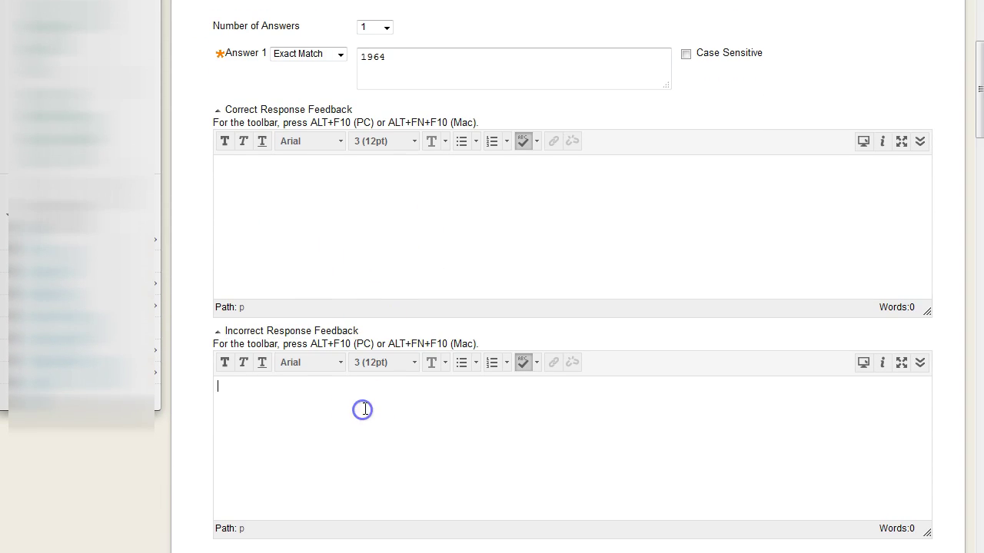
{"action": "scroll", "coordinate": [362, 411], "scroll_direction": "up", "scroll_amount": 1}
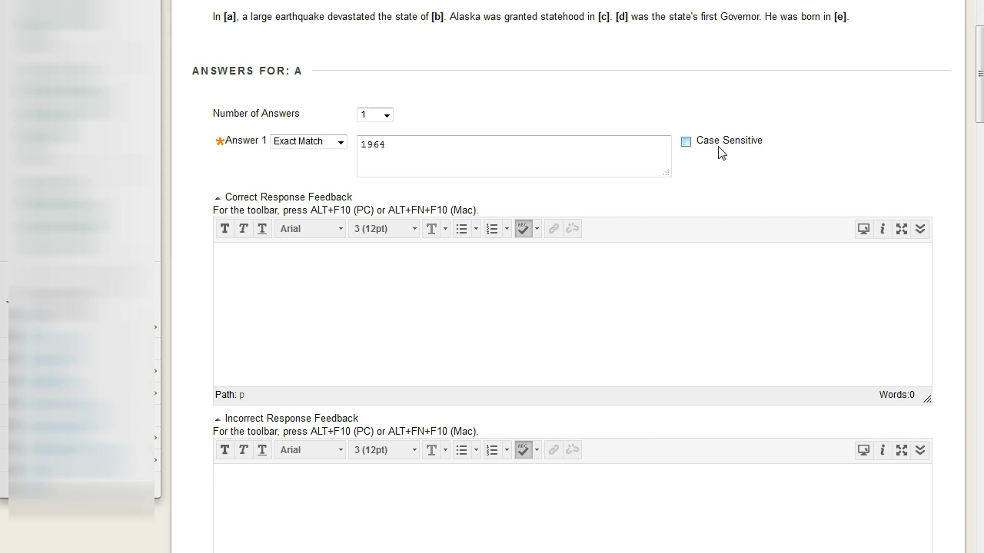
{"action": "scroll", "coordinate": [719, 152], "scroll_direction": "down", "scroll_amount": 5}
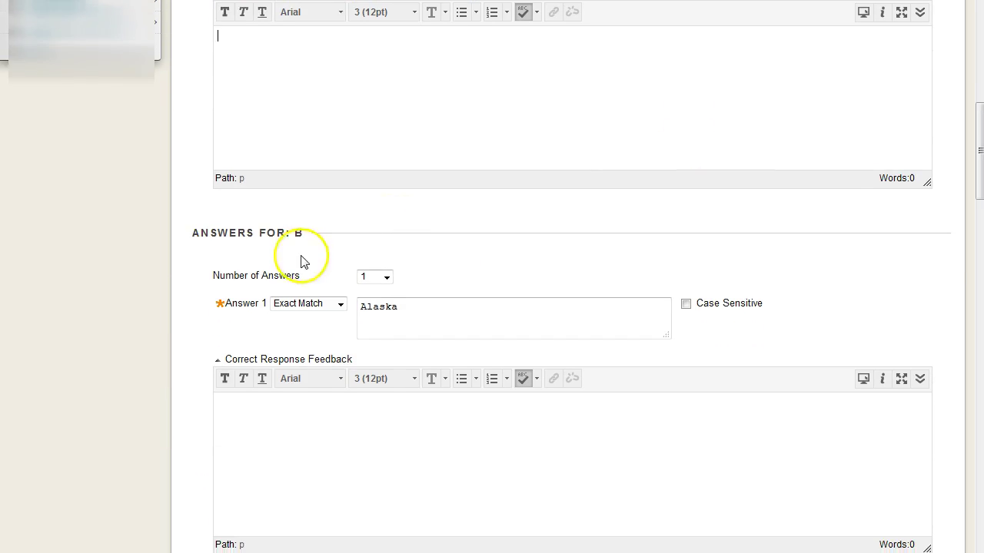
{"action": "scroll", "coordinate": [310, 238], "scroll_direction": "down", "scroll_amount": 1}
{"action": "scroll", "coordinate": [310, 239], "scroll_direction": "down", "scroll_amount": 1}
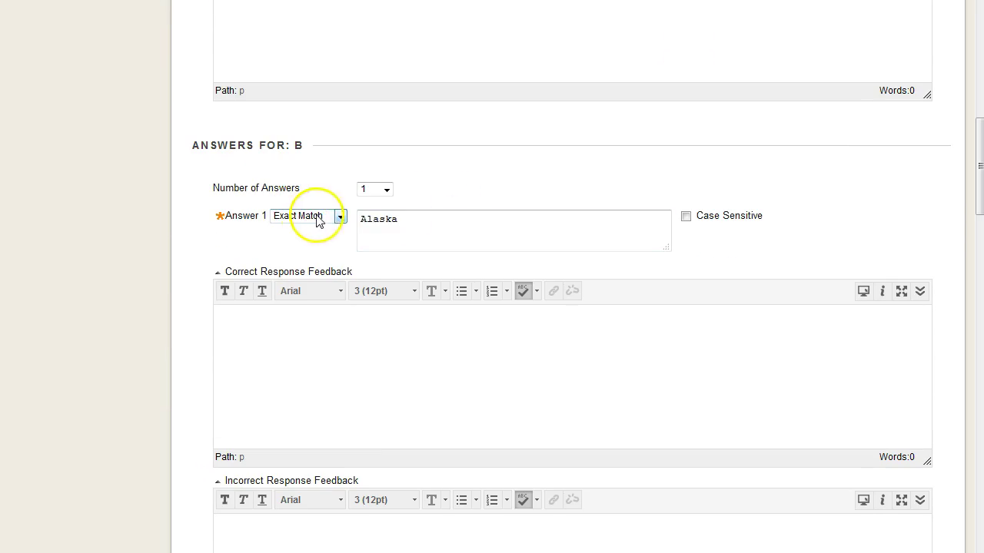
{"action": "left_click", "coordinate": [415, 228]}
{"action": "double_click", "coordinate": [468, 226]}
{"action": "left_click", "coordinate": [468, 226]}
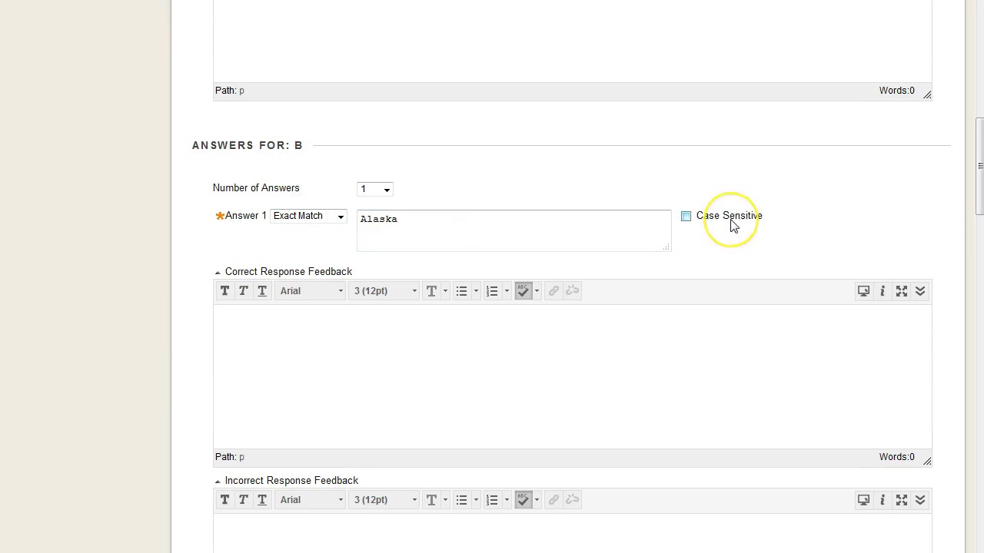
{"action": "left_click", "coordinate": [382, 235]}
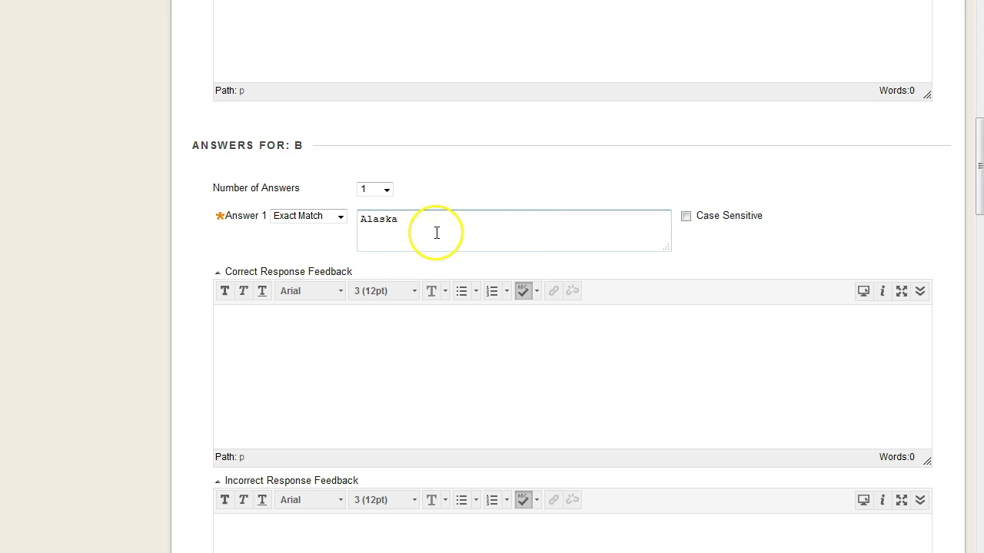
{"action": "left_click", "coordinate": [543, 224]}
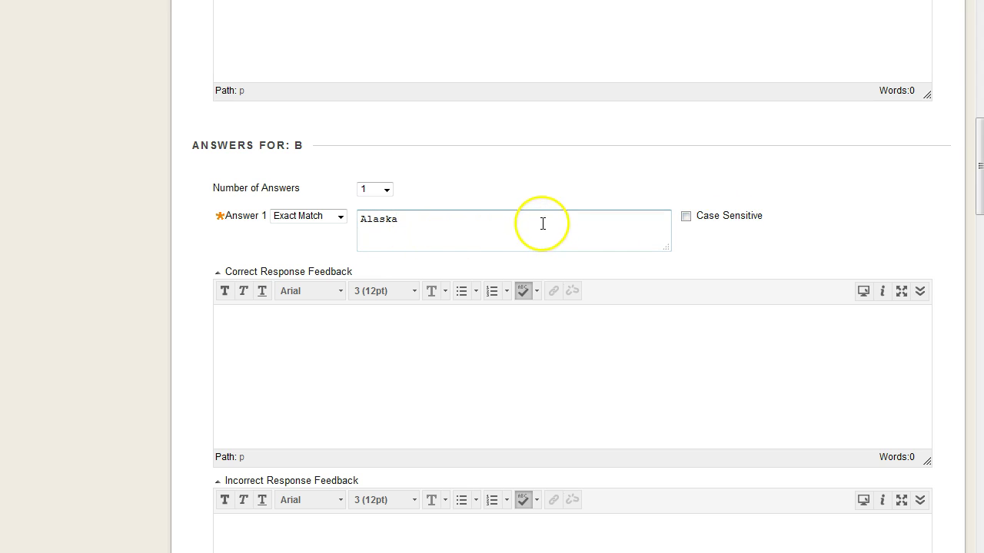
{"action": "scroll", "coordinate": [545, 221], "scroll_direction": "down", "scroll_amount": 7}
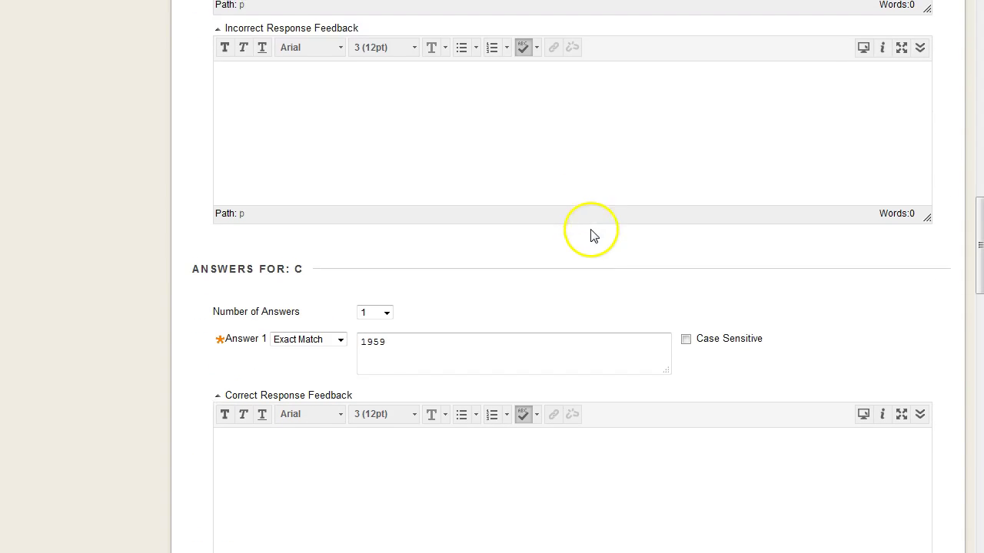
{"action": "left_click", "coordinate": [368, 268]}
{"action": "left_click_drag", "start_coordinate": [377, 270], "coordinate": [340, 275]}
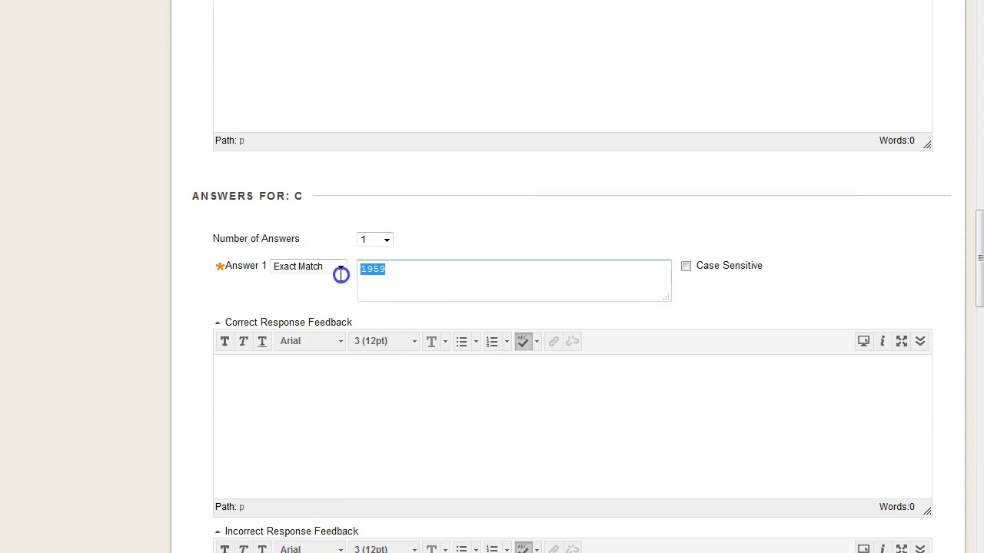
{"action": "scroll", "coordinate": [164, 285], "scroll_direction": "down", "scroll_amount": 7}
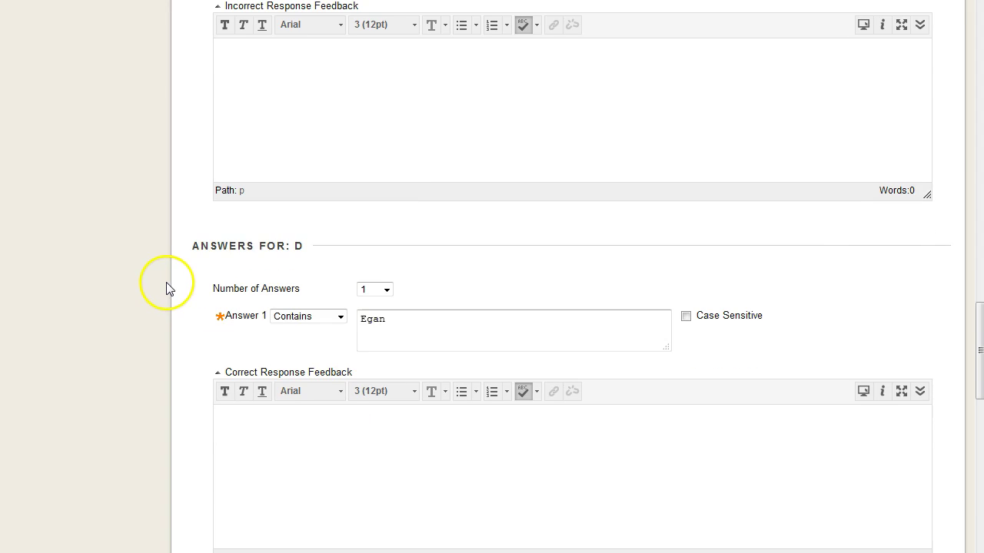
{"action": "left_click", "coordinate": [392, 323]}
{"action": "left_click_drag", "start_coordinate": [392, 324], "coordinate": [351, 325]}
{"action": "left_click", "coordinate": [405, 323]}
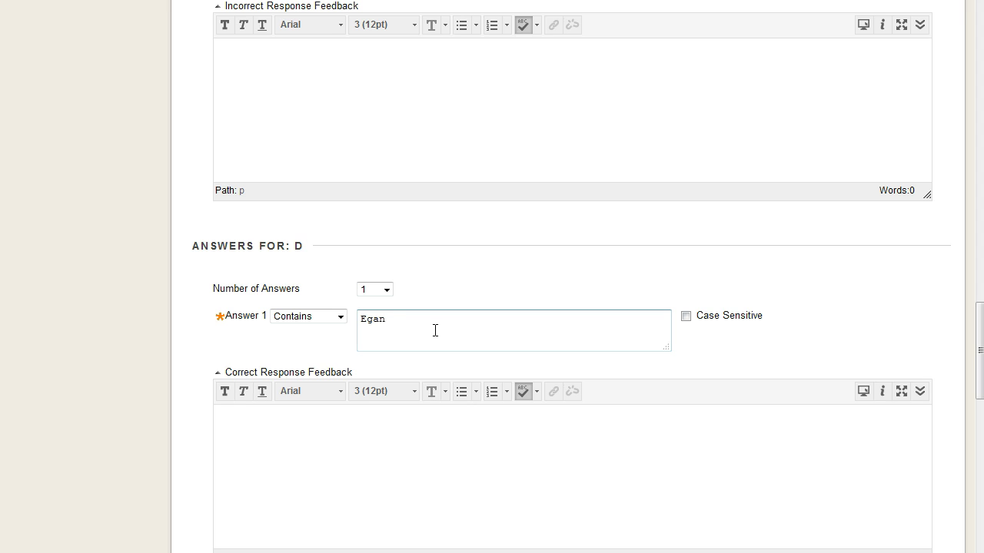
{"action": "left_click", "coordinate": [377, 324]}
{"action": "scroll", "coordinate": [518, 281], "scroll_direction": "down", "scroll_amount": 6}
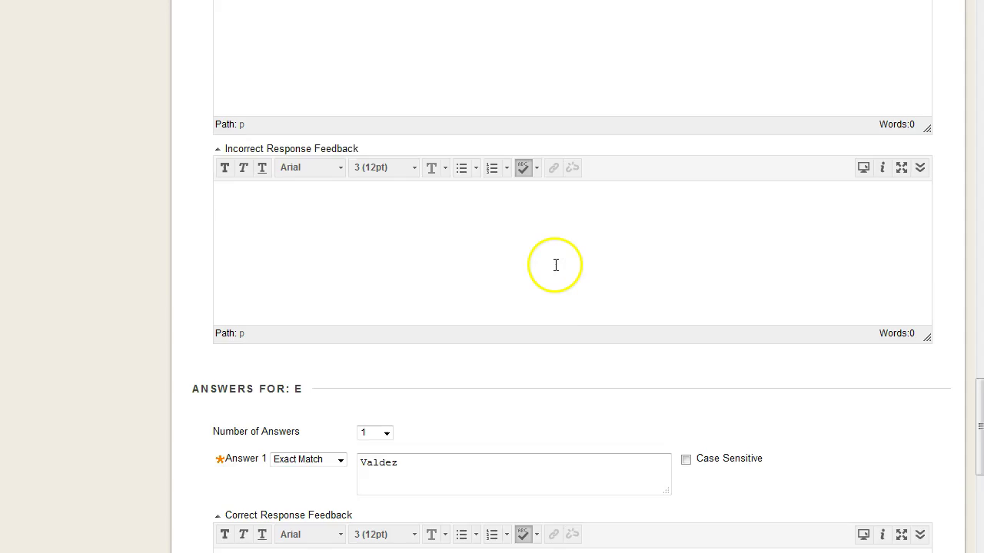
{"action": "scroll", "coordinate": [557, 266], "scroll_direction": "down", "scroll_amount": 2}
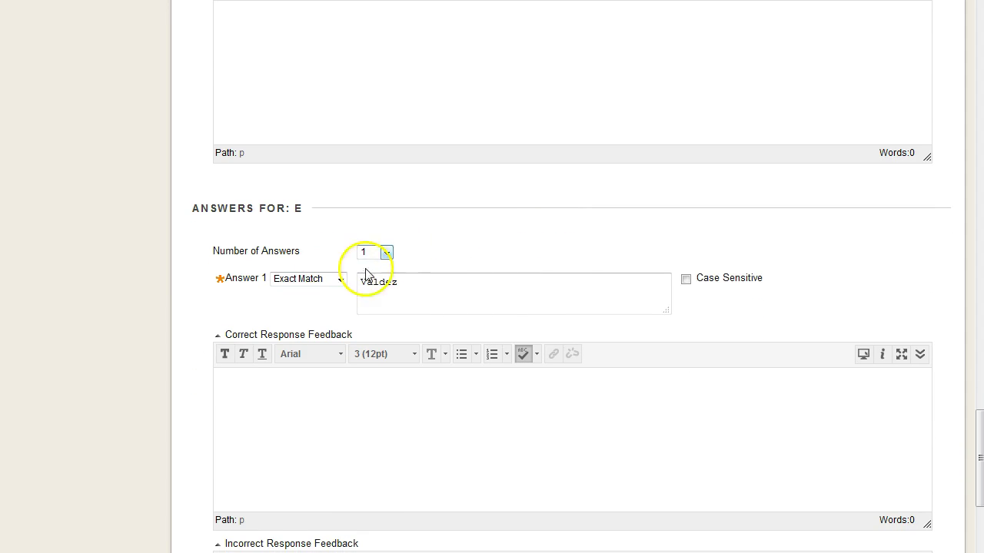
{"action": "left_click", "coordinate": [503, 297]}
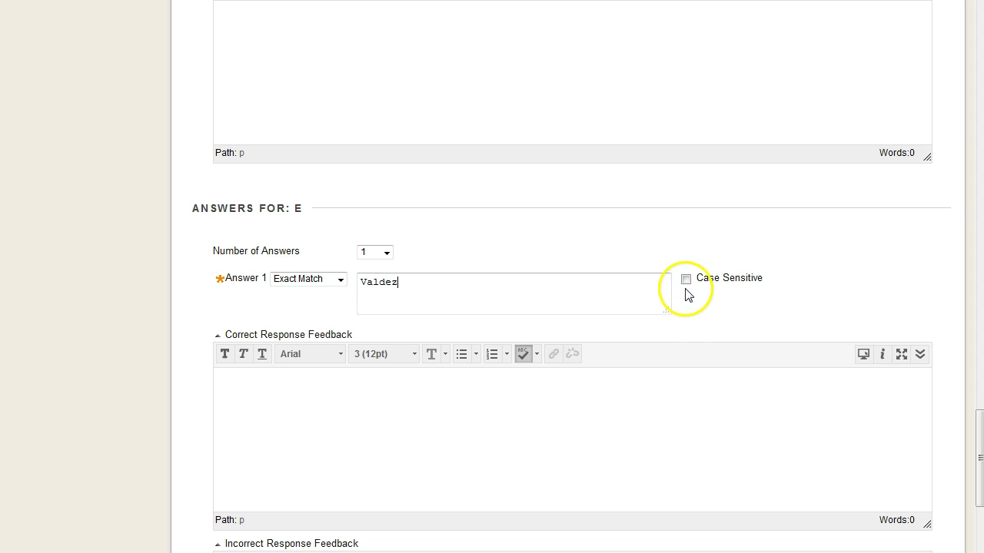
{"action": "double_click", "coordinate": [369, 282]}
{"action": "left_click", "coordinate": [451, 284]}
{"action": "scroll", "coordinate": [569, 306], "scroll_direction": "down", "scroll_amount": 3}
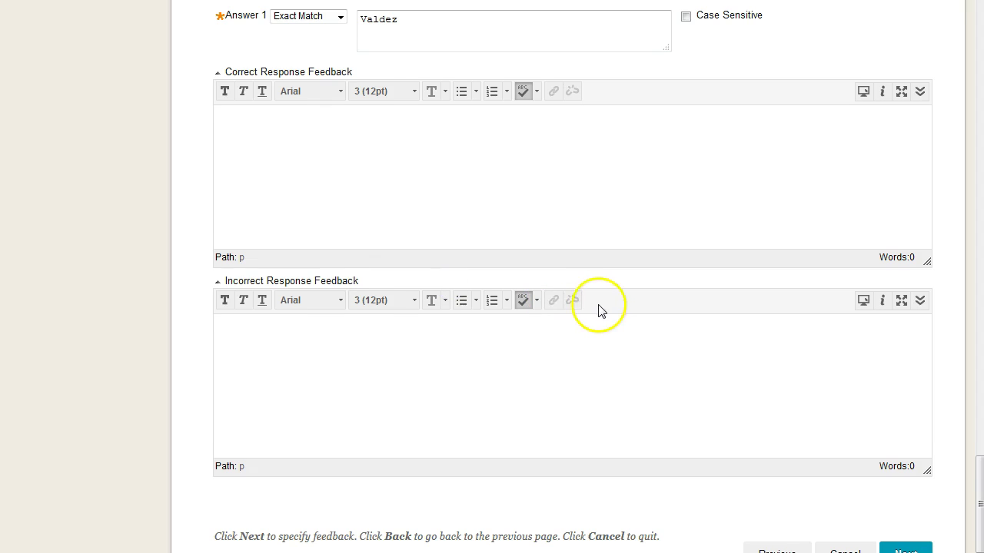
{"action": "scroll", "coordinate": [608, 303], "scroll_direction": "up", "scroll_amount": 3}
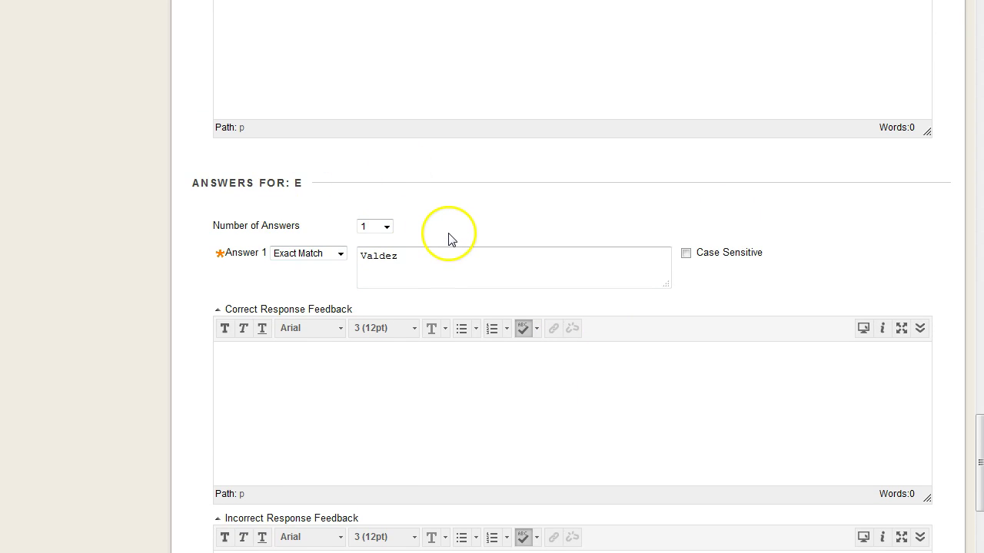
{"action": "left_click", "coordinate": [386, 226]}
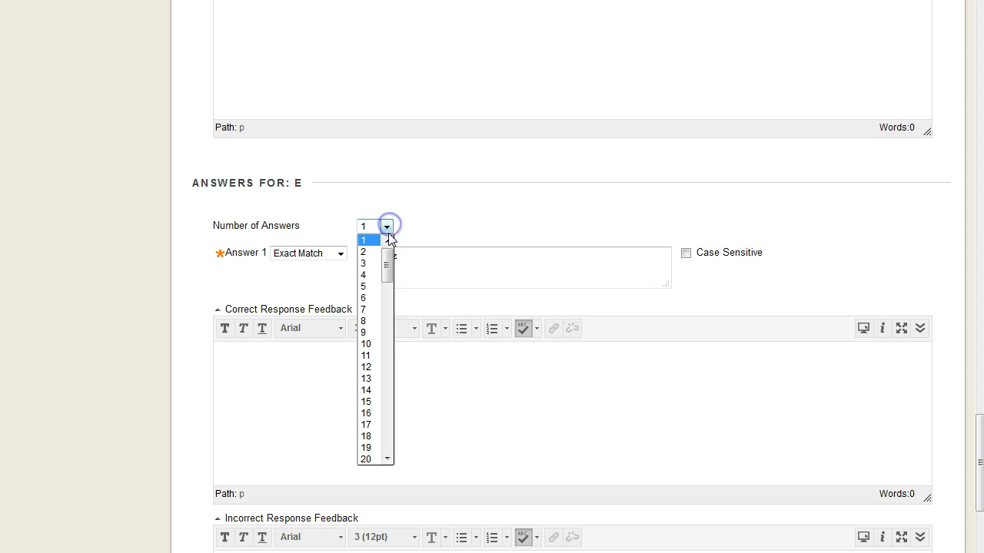
{"action": "left_click_drag", "start_coordinate": [386, 278], "coordinate": [397, 228]}
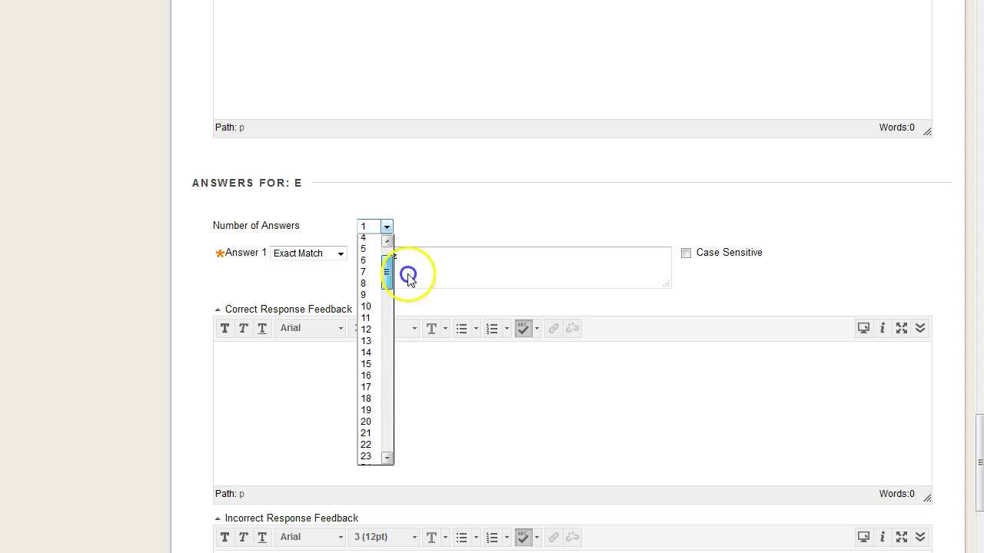
{"action": "left_click", "coordinate": [449, 236]}
{"action": "scroll", "coordinate": [449, 236], "scroll_direction": "up", "scroll_amount": 20}
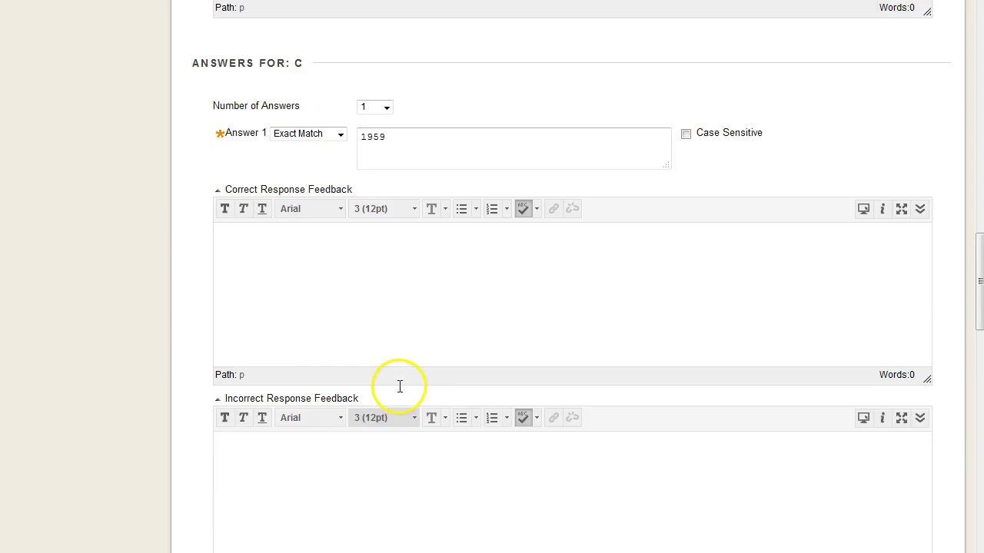
{"action": "scroll", "coordinate": [401, 382], "scroll_direction": "up", "scroll_amount": 5}
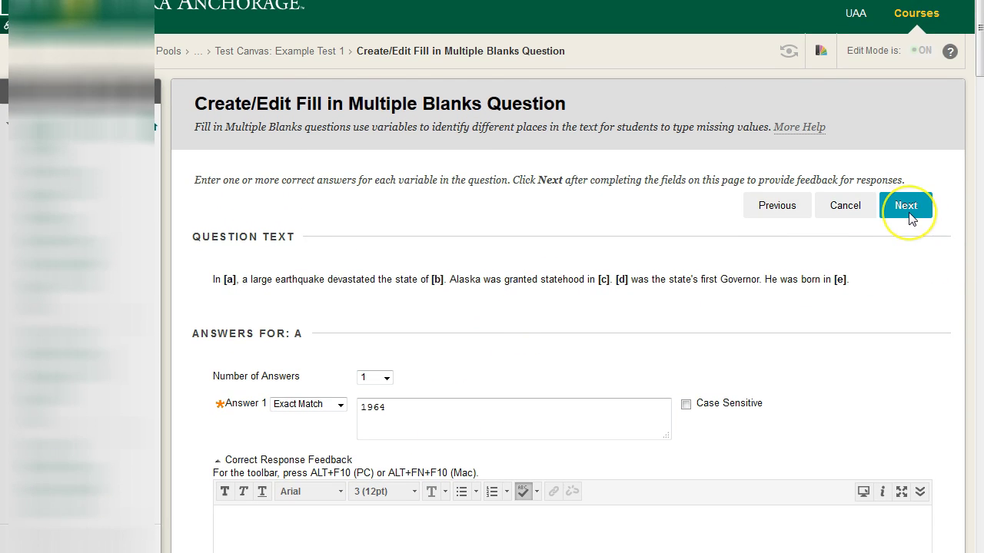